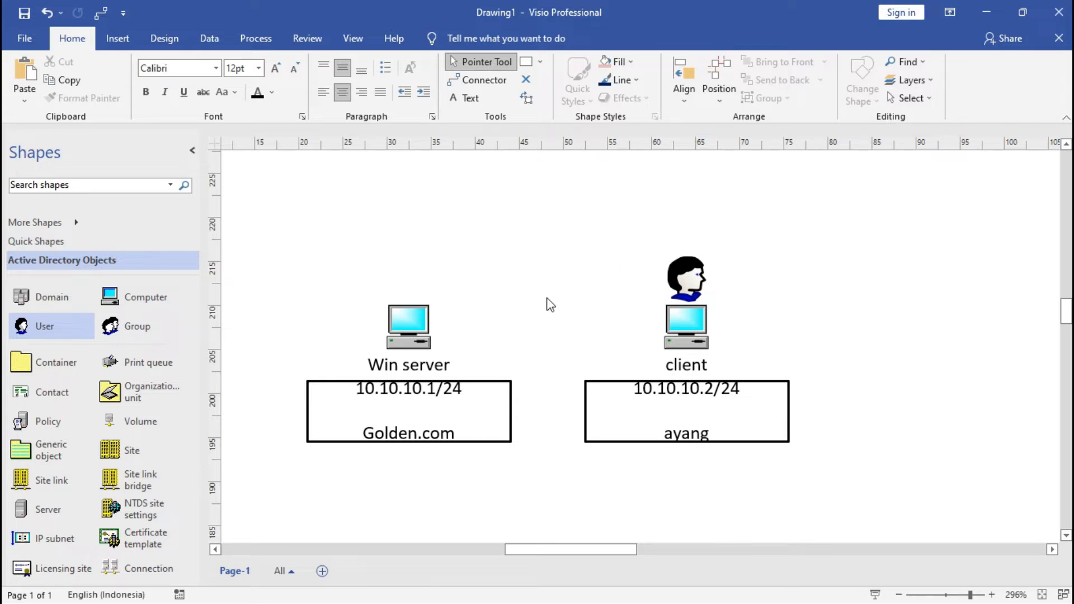
Review the Win server and client computers and the server's address box in the network diagram
left_click(419, 336)
left_click(686, 325)
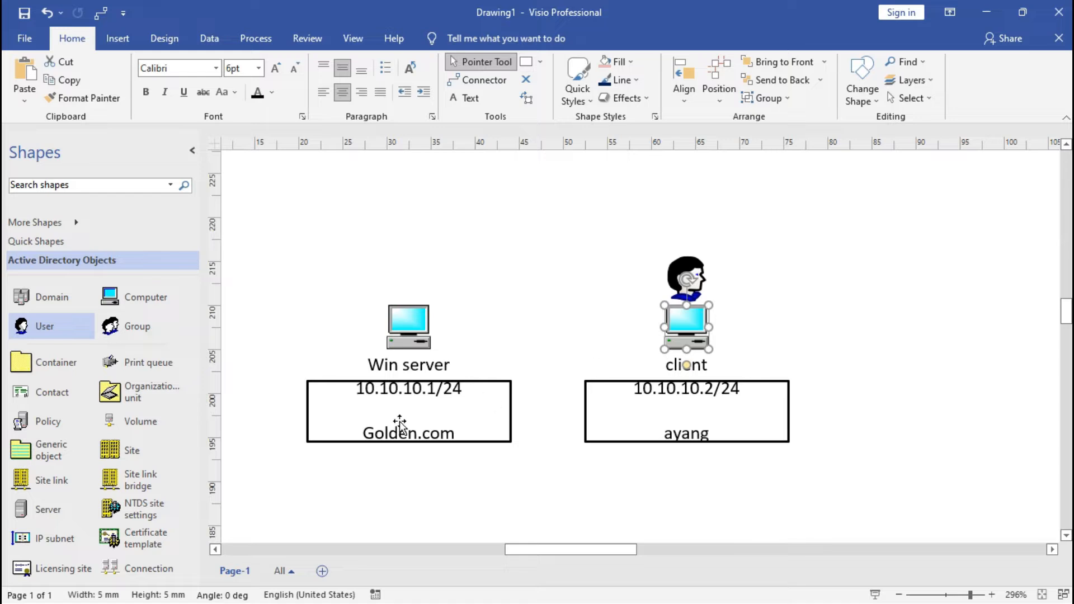
left_click(421, 406)
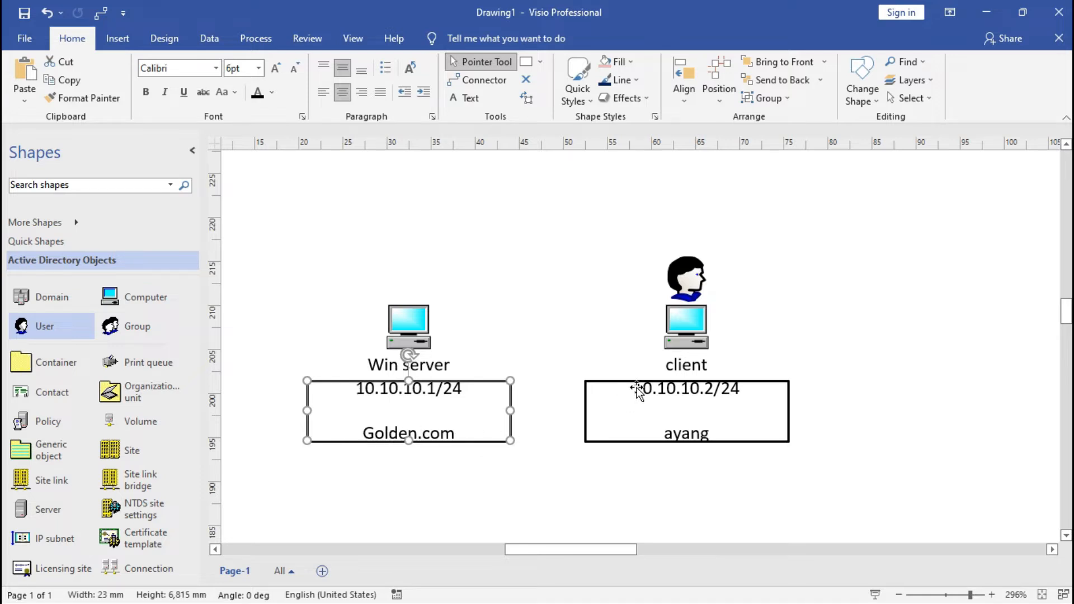
left_click(779, 319)
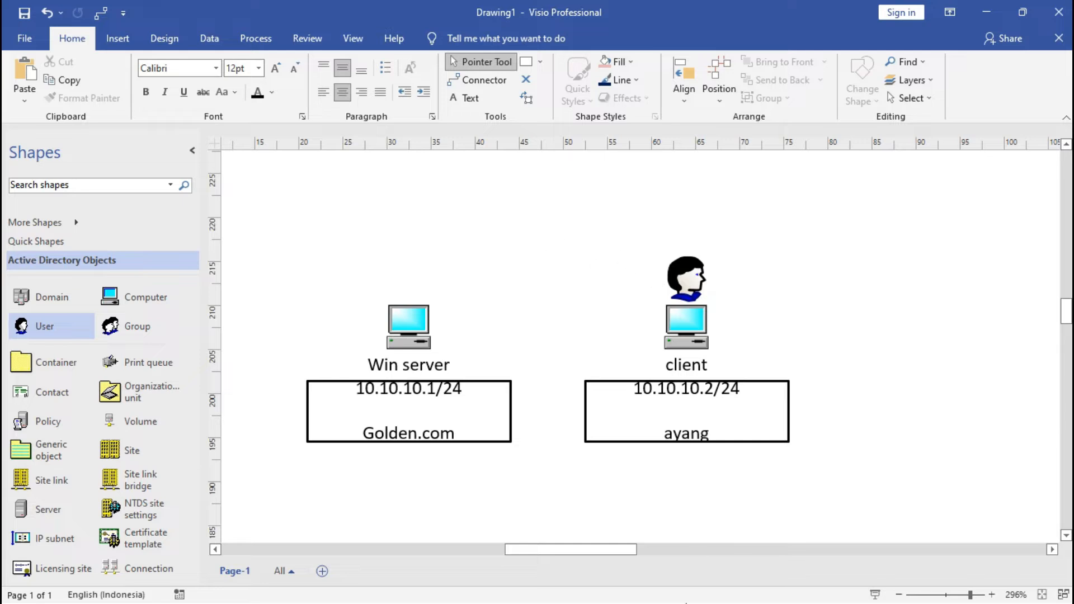
Switch to Oracle VM VirtualBox Manager and check the network adapter settings of windows server Clone
key("alt+Tab")
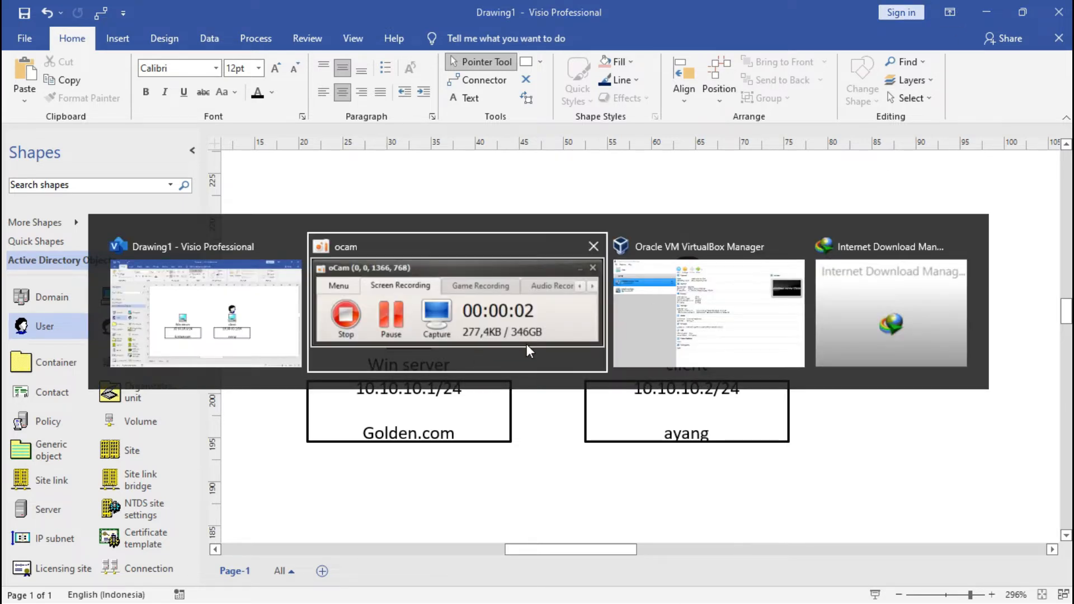
left_click(745, 328)
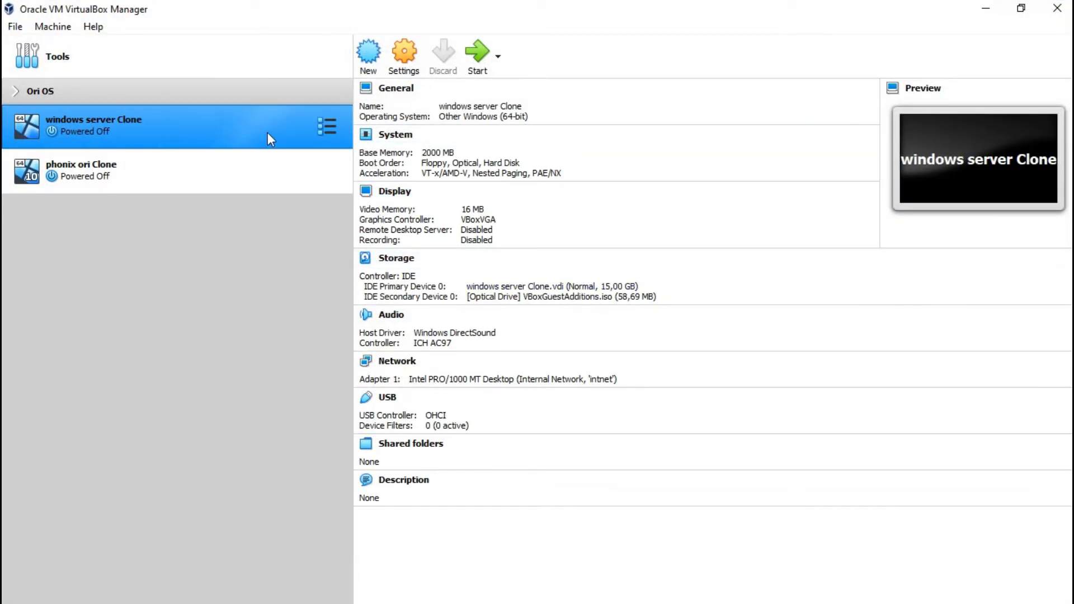
left_click(416, 49)
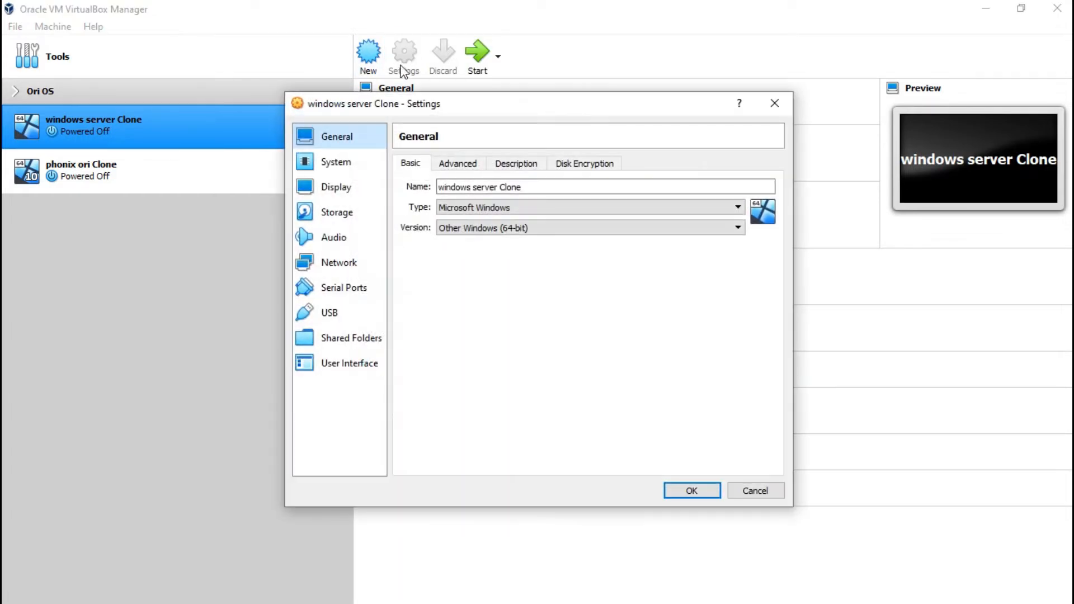
left_click(344, 263)
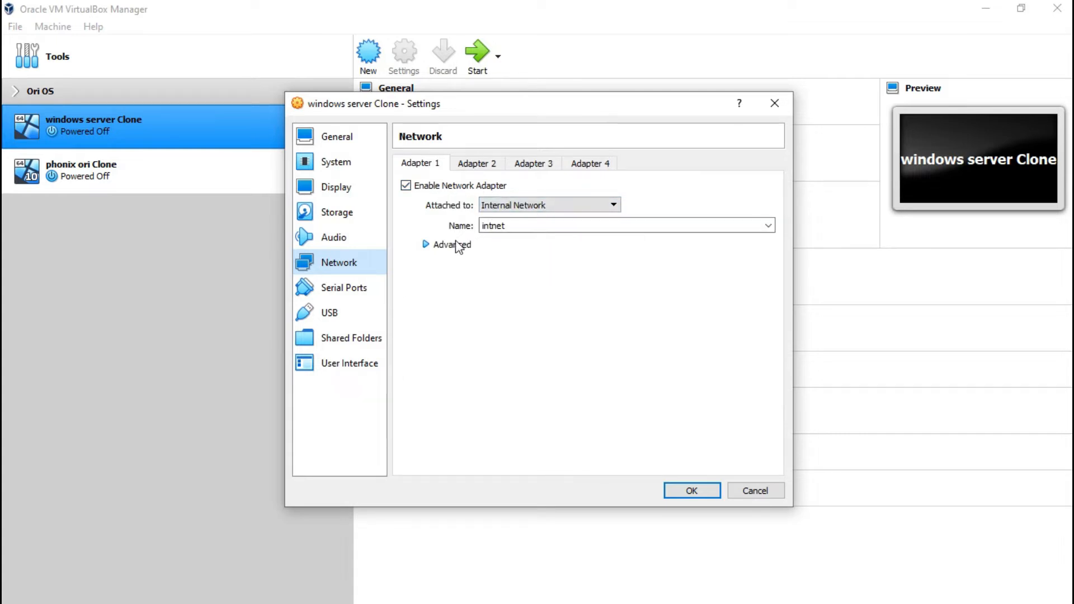
left_click(691, 491)
Check the network adapter settings of the phonix ori Clone virtual machine
left_click(214, 174)
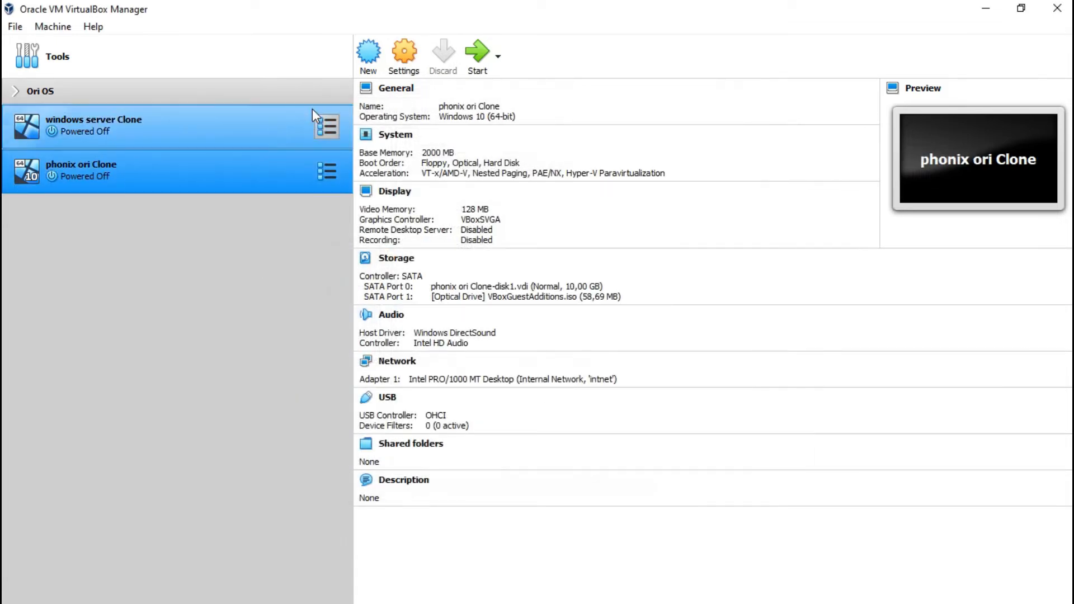
left_click(412, 66)
left_click(340, 264)
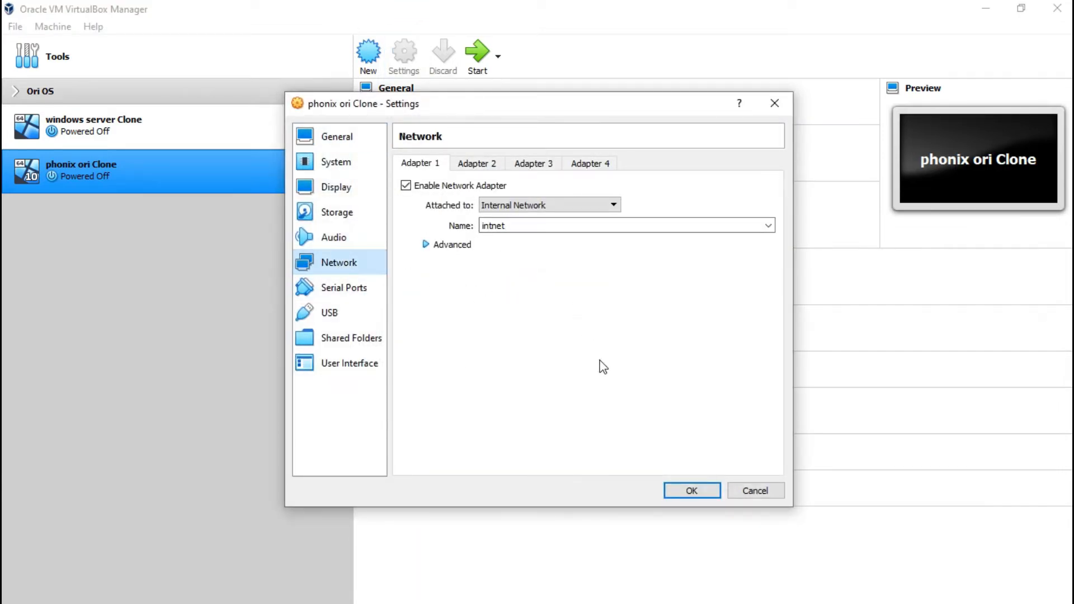
left_click(677, 491)
Start windows server Clone and phonix ori Clone together, and minimize the phonix ori Clone window
left_click(95, 109)
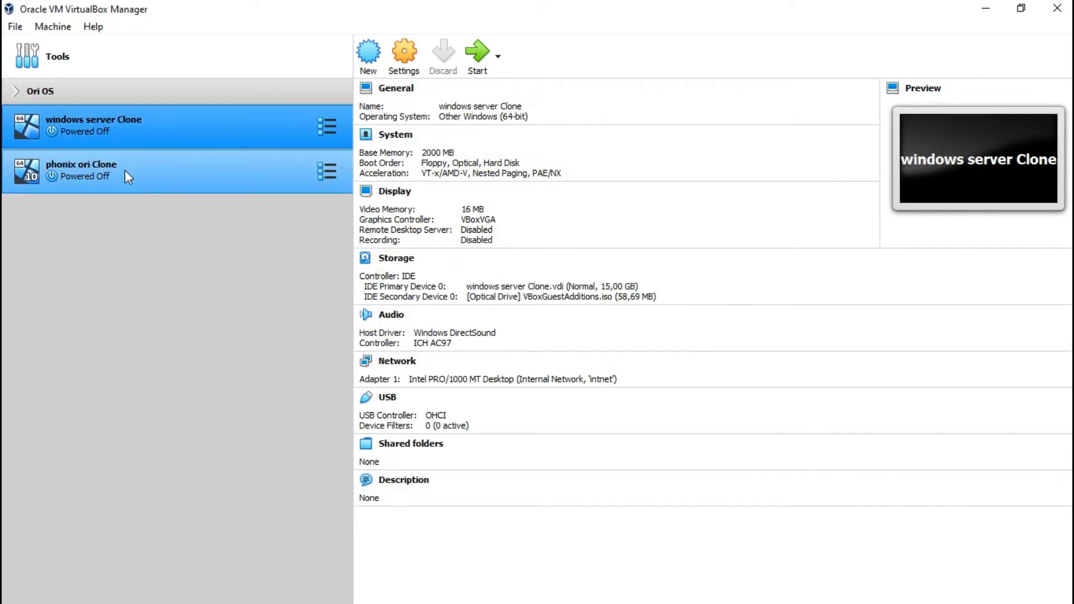
left_click(125, 170, "ctrl")
left_click(471, 57)
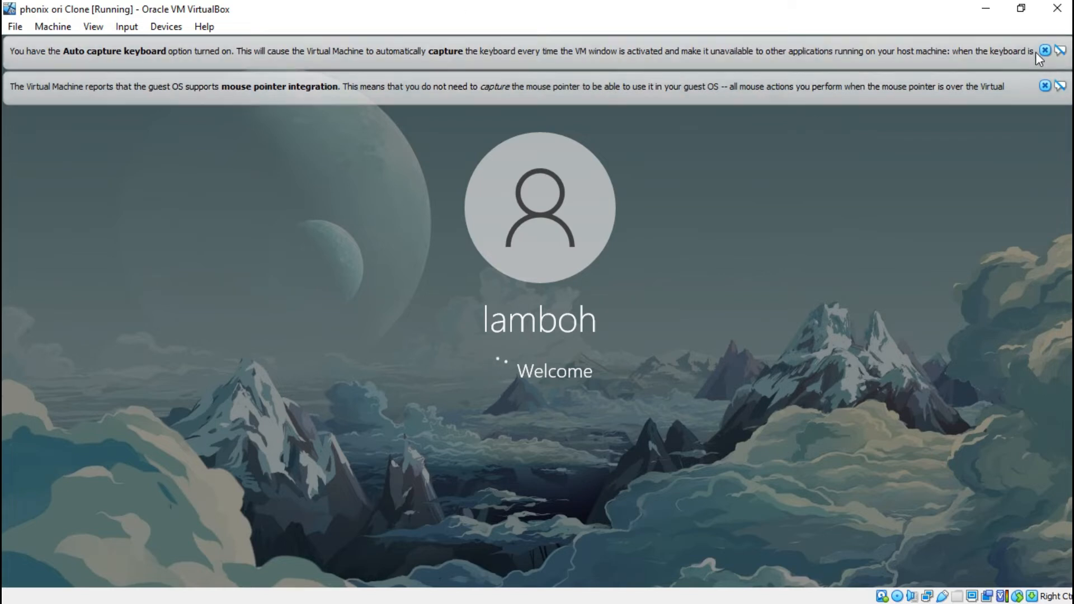
left_click(985, 8)
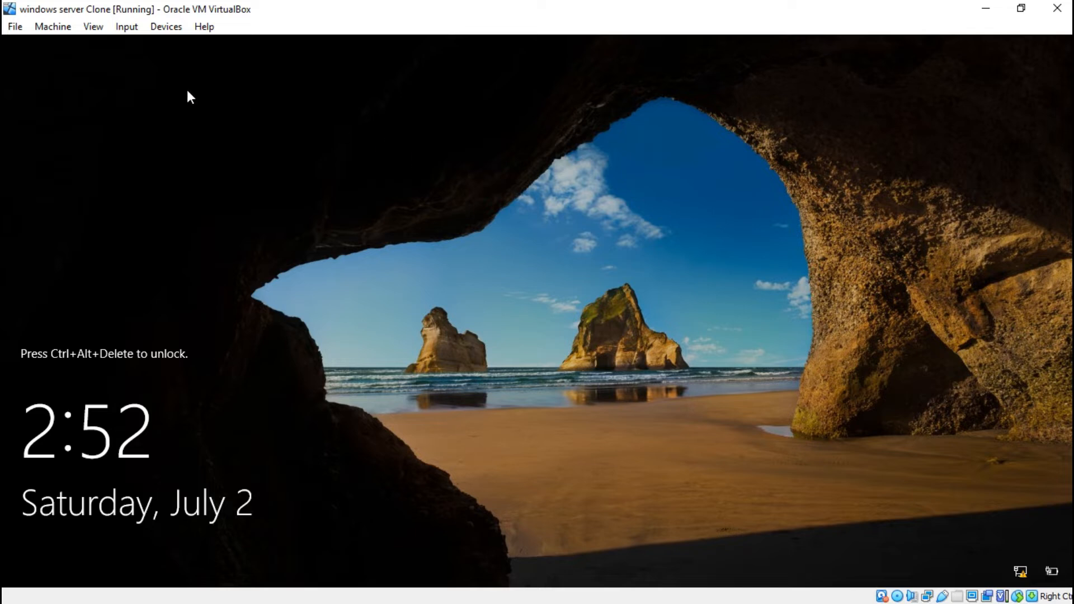
Unlock the Windows server machine, sign in with the administrator account password, and dismiss the startup dialogs
left_click(124, 32)
mouse_move(130, 41)
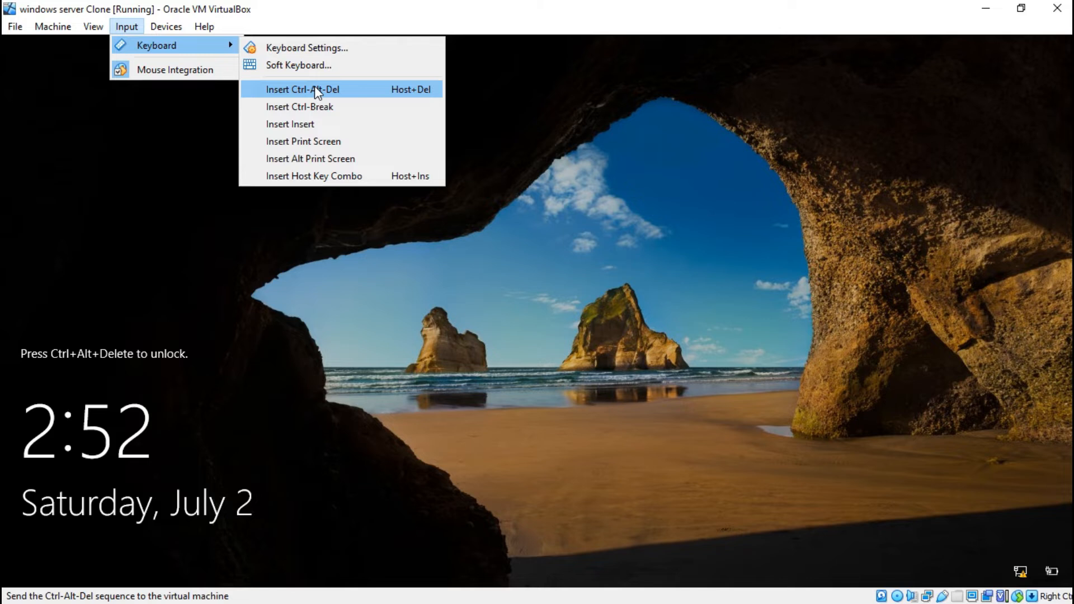
left_click(314, 89)
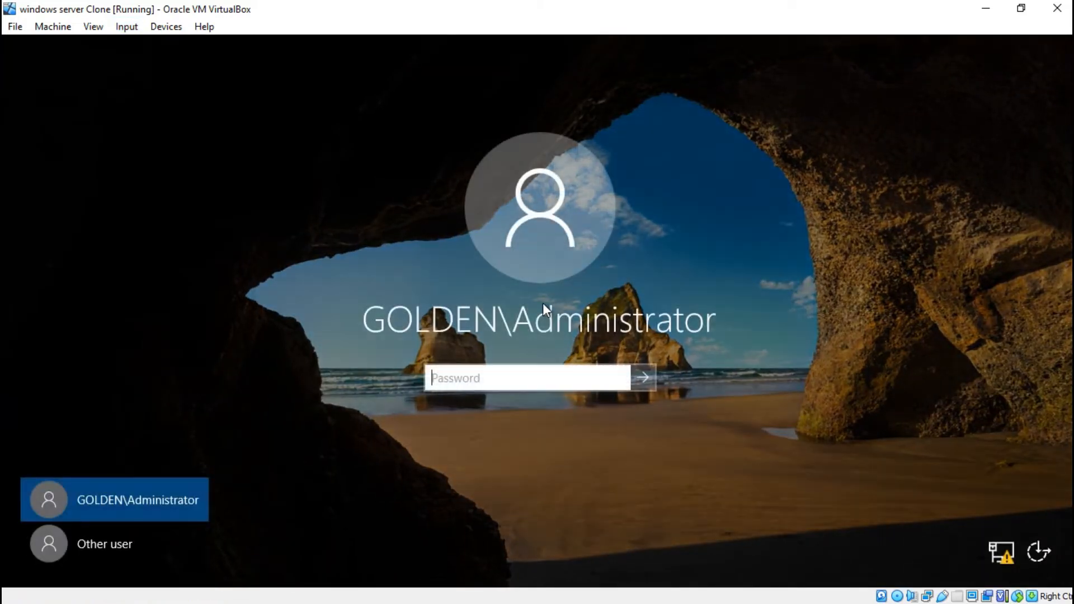
type("Password01")
key("Return")
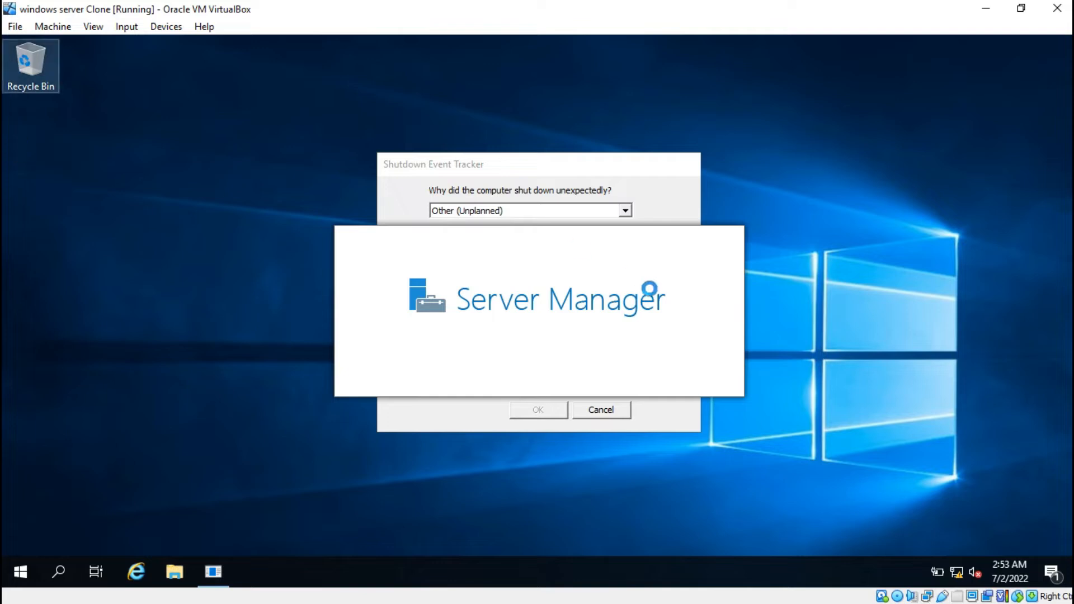
left_click(623, 415)
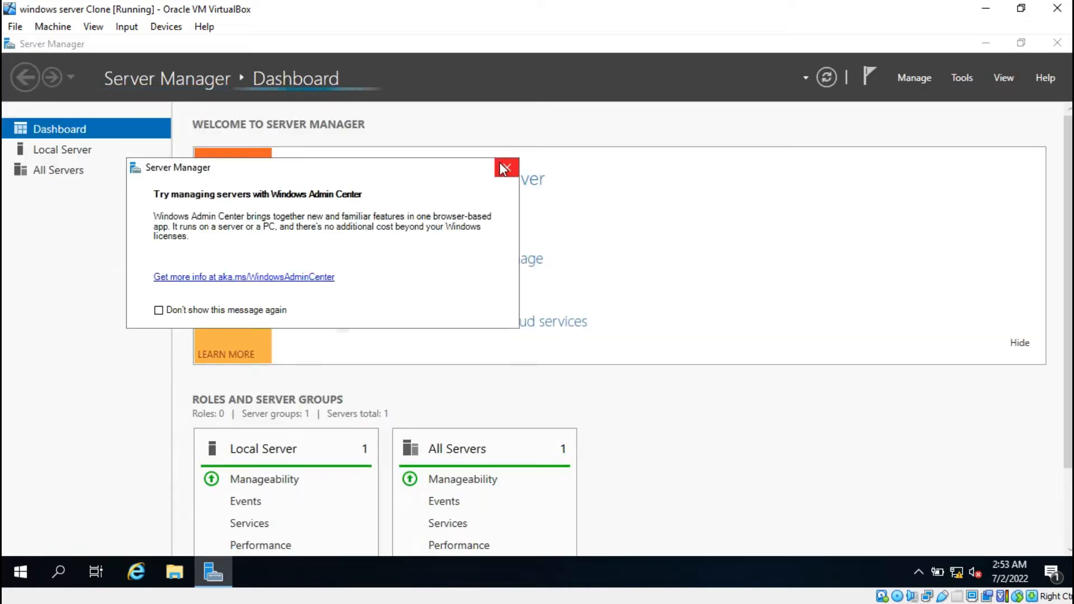
left_click(503, 170)
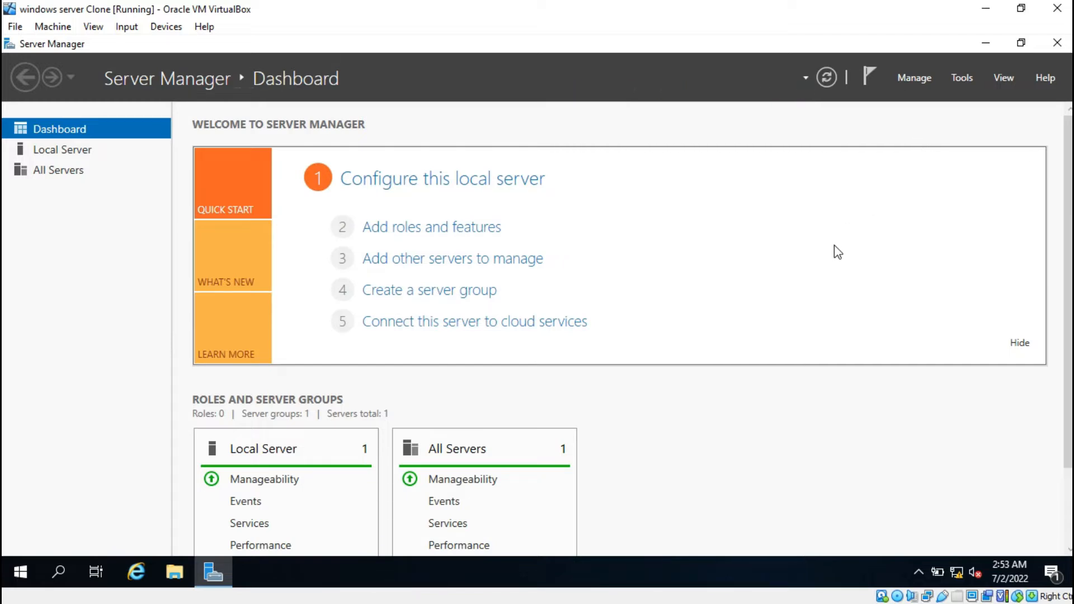
Check the server's IP configuration by running ipconfig in a command prompt, and close the prompt
key("super+r")
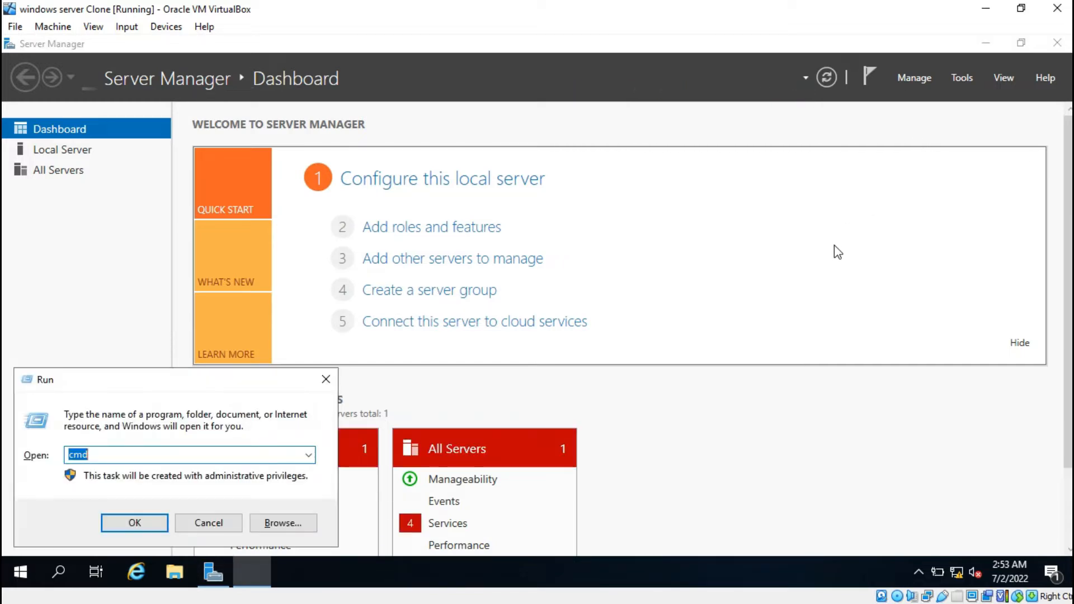
key("Return")
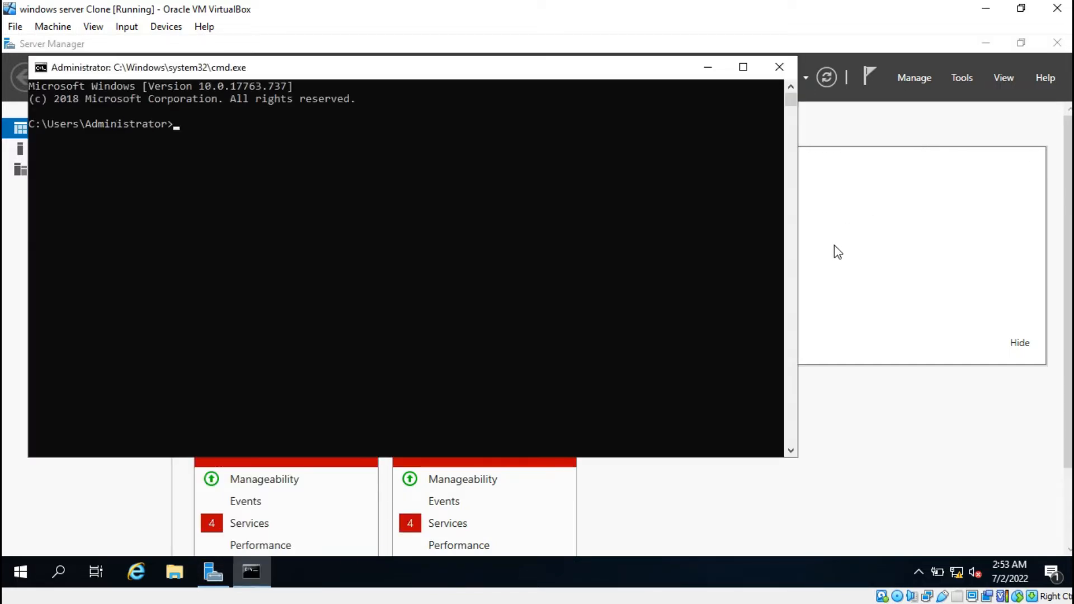
type("ipconfig")
key("Return")
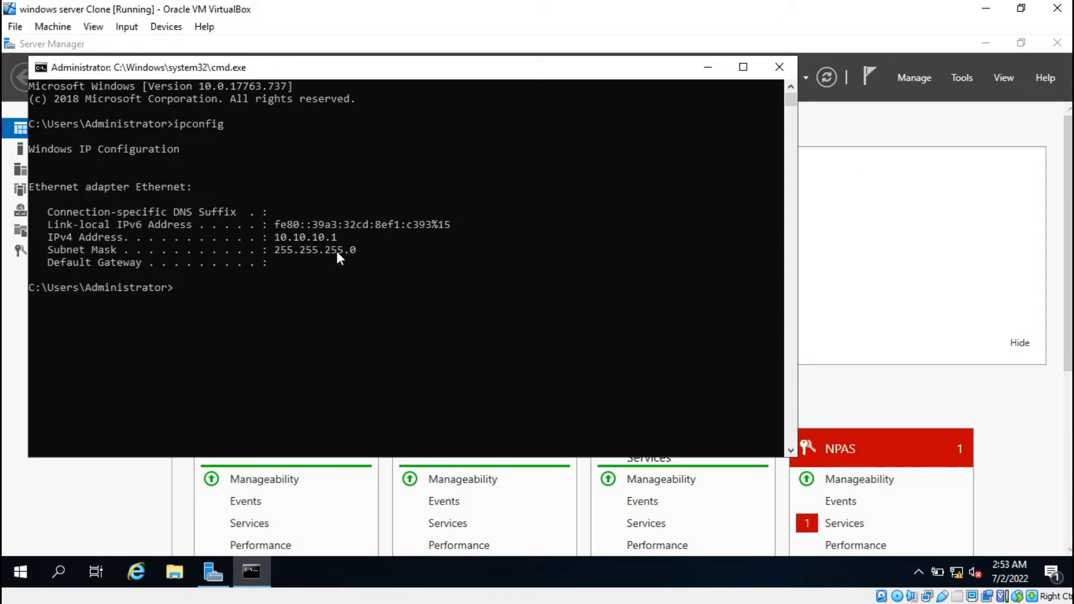
left_click(789, 66)
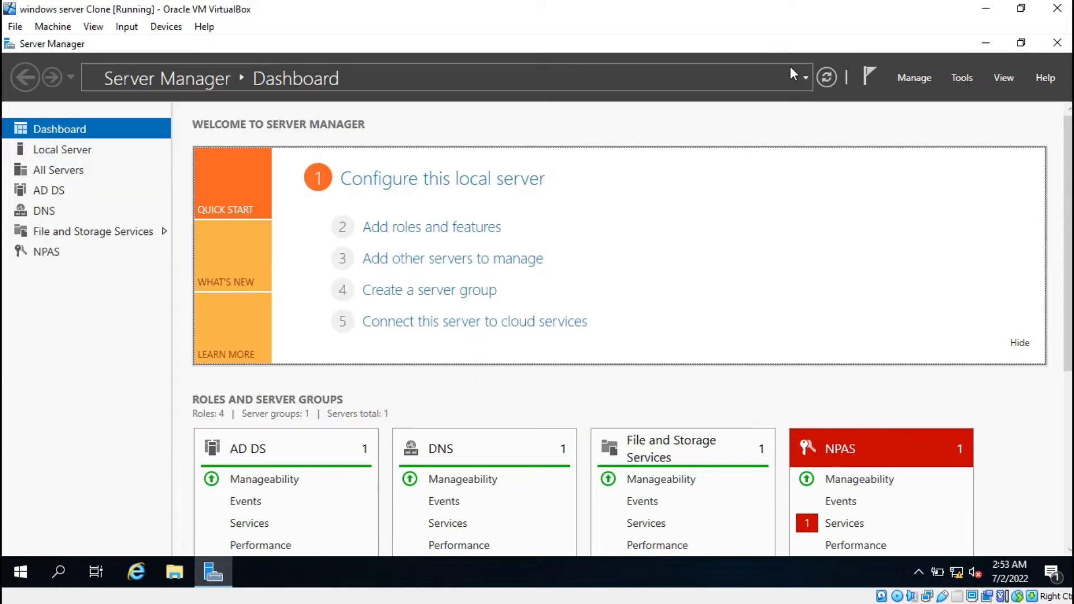
Switch to the phonix ori Clone machine and open the adapter options for its Ethernet connection
left_click(978, 12)
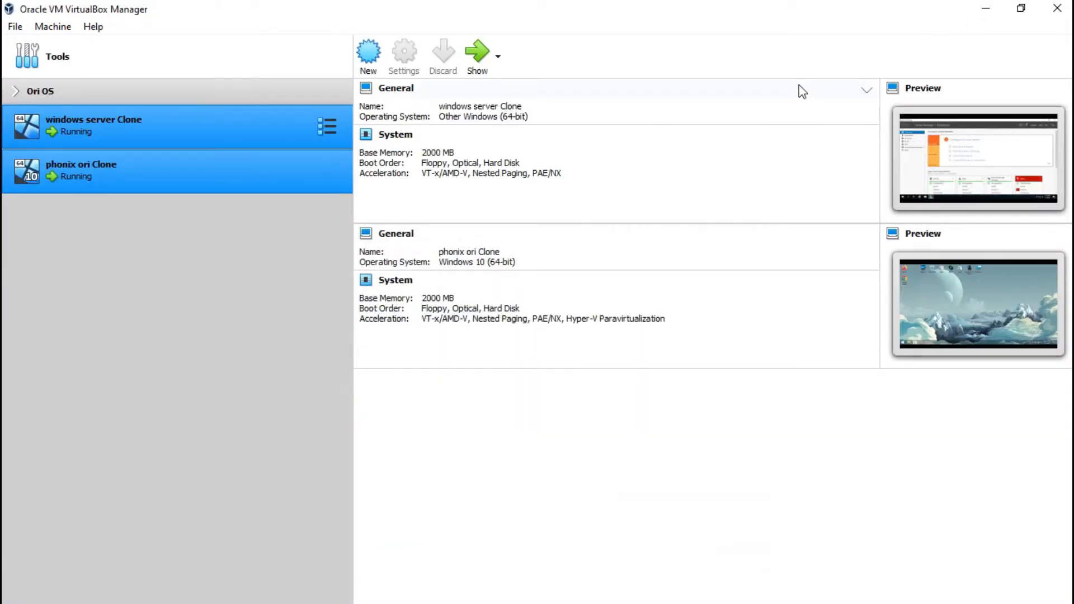
left_click(192, 172)
left_click(476, 49)
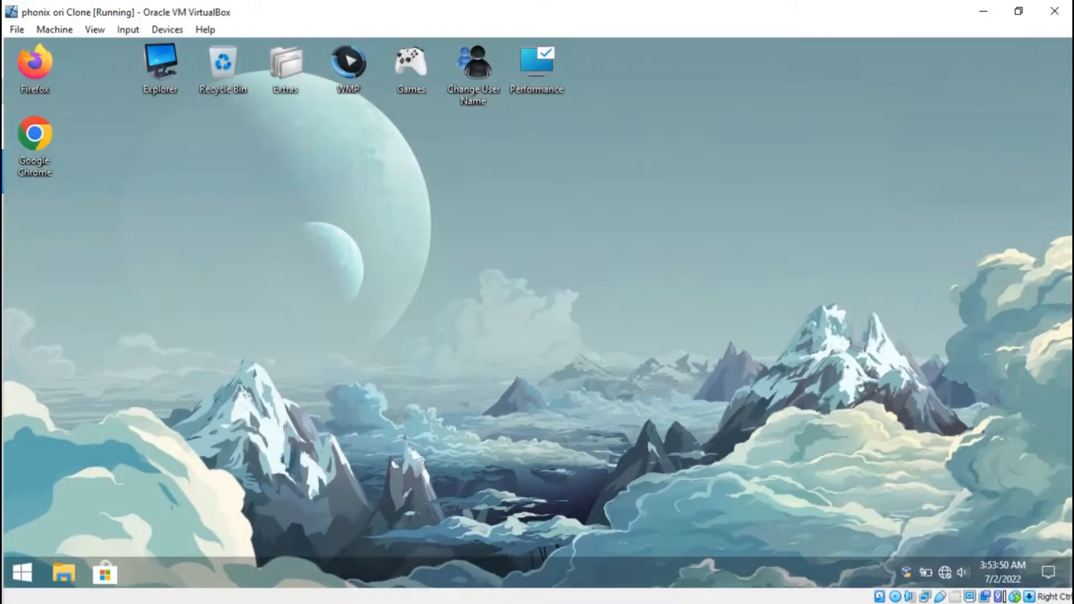
right_click(946, 571)
left_click(945, 554)
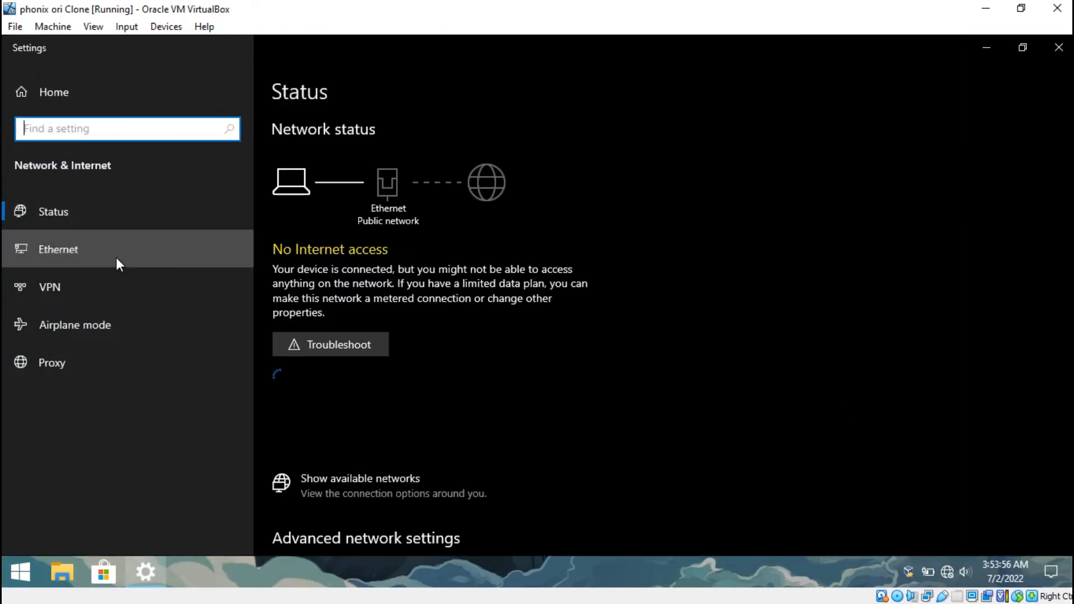
left_click(123, 264)
left_click(907, 147)
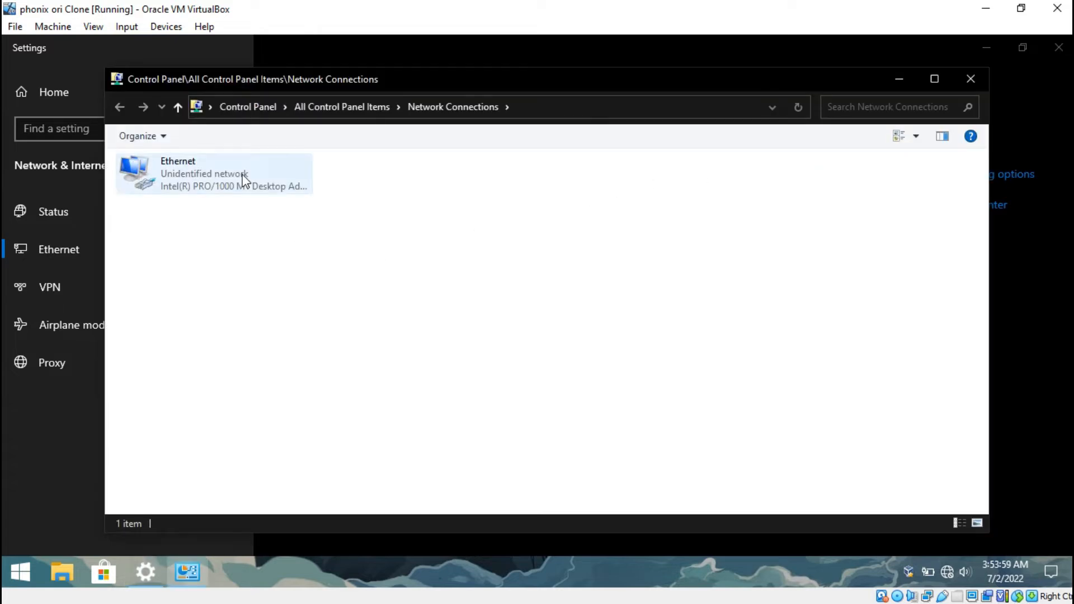
Give the Ethernet adapter's IPv4 a static IP address of 10.10.10.2 with subnet mask 255.255.255.0
double_click(244, 180)
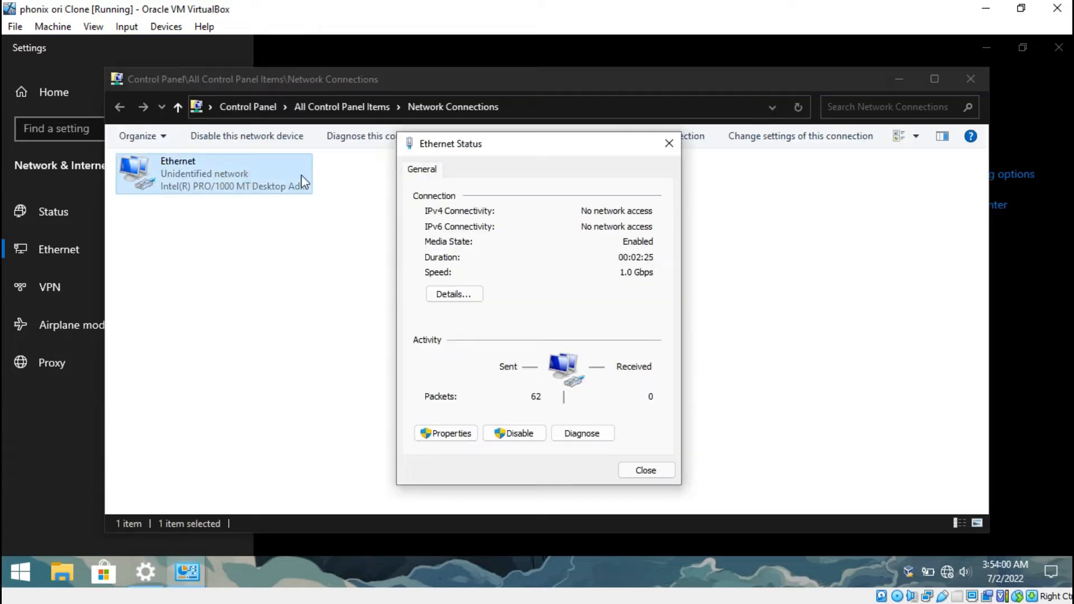
left_click(464, 438)
double_click(567, 319)
left_click(563, 318)
left_click(613, 334)
type("10.10.10.2")
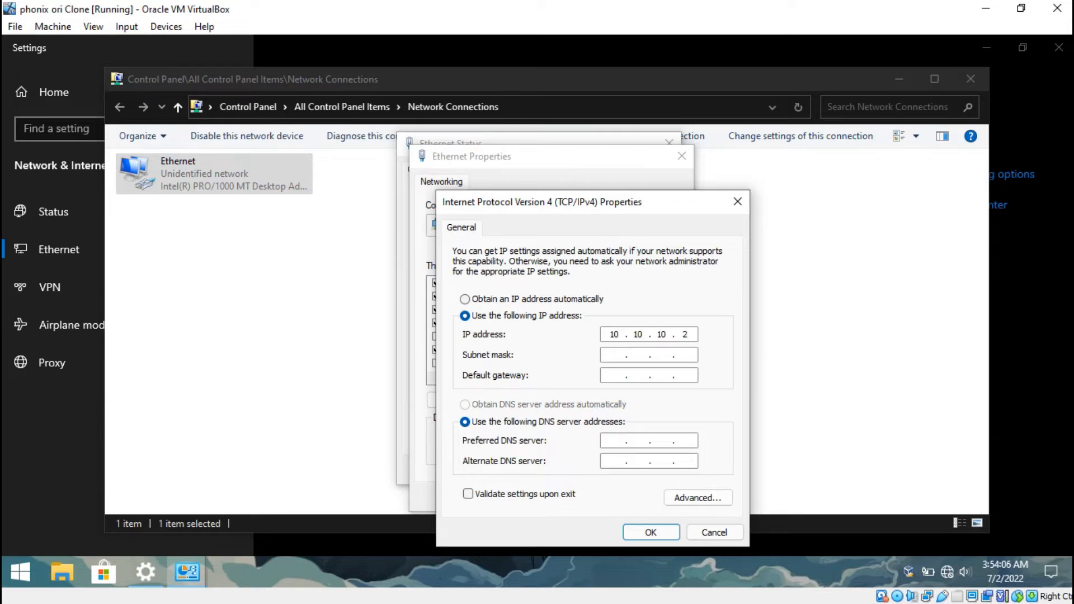
key("Tab")
type("255 . 255 . 255")
Set the preferred DNS server to 10.10.10.1, apply the IPv4 settings, and close the network windows
left_click(611, 372)
left_click(614, 440)
type("10 . 10 . 10 . 1")
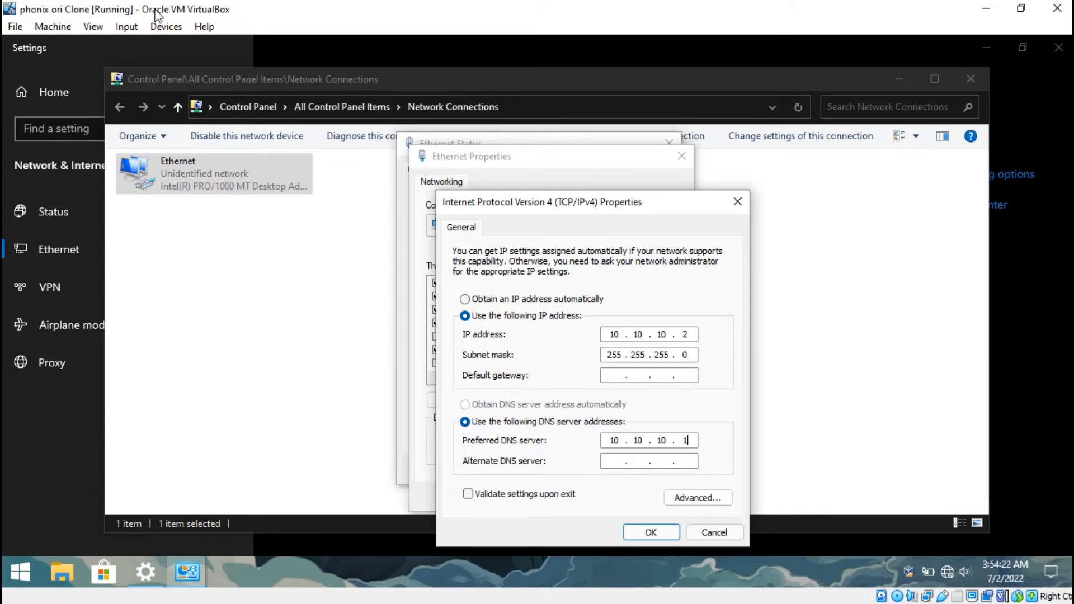
left_click(653, 532)
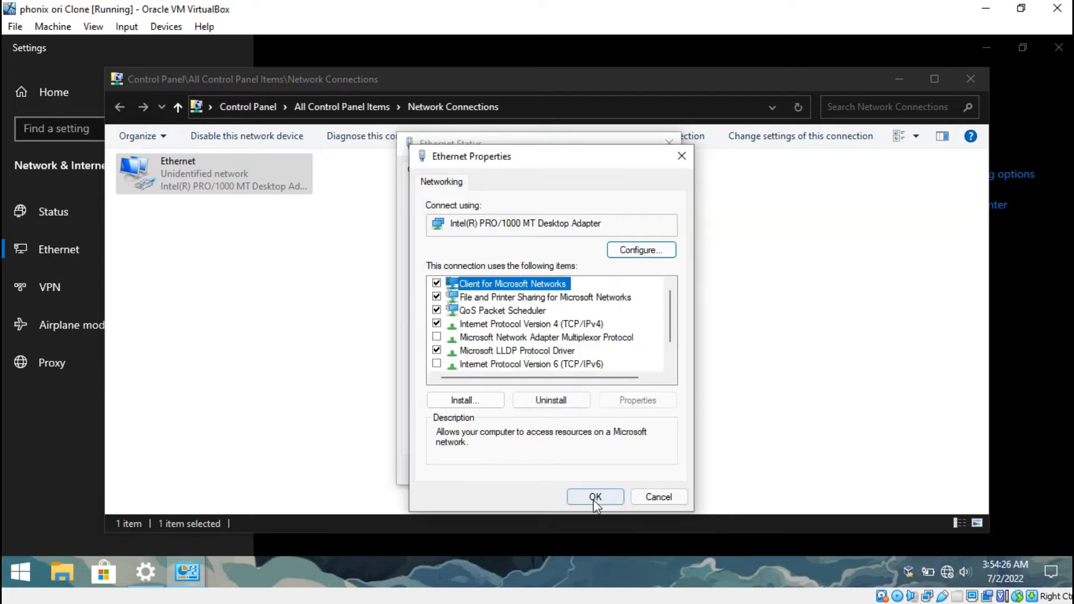
left_click(593, 498)
left_click(645, 472)
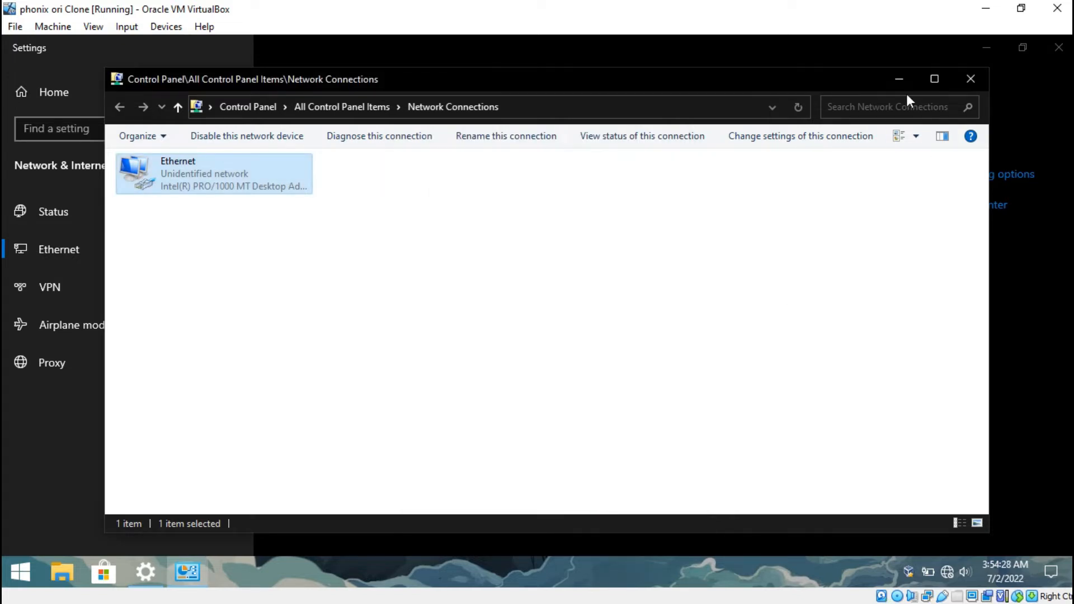
left_click(971, 79)
left_click(1058, 47)
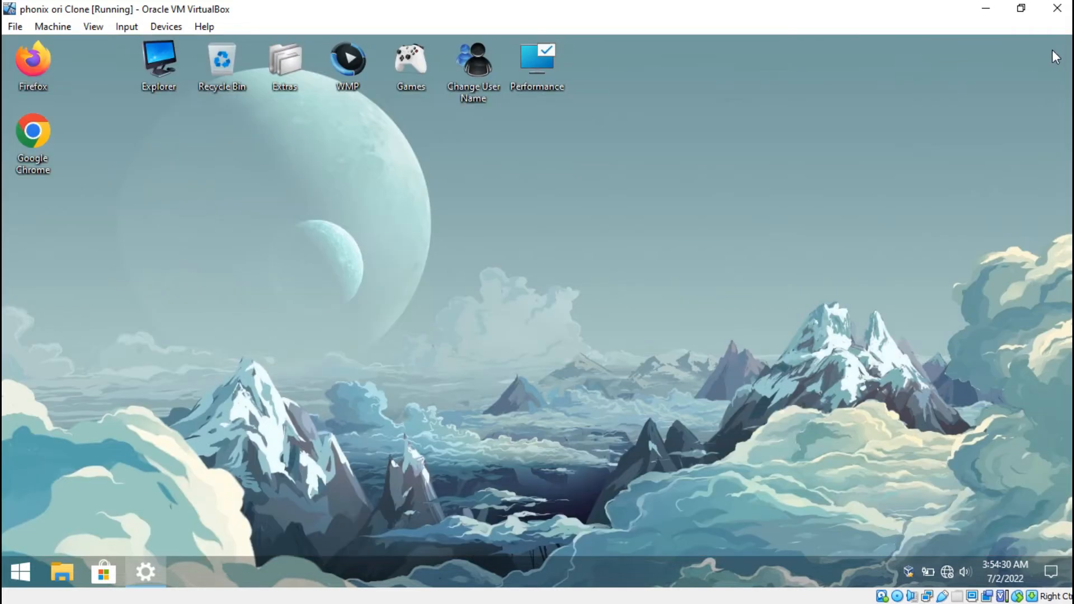
Test the client's connection to the server by pinging 10.10.10.1 from a command prompt
key("super+r")
type("cmd")
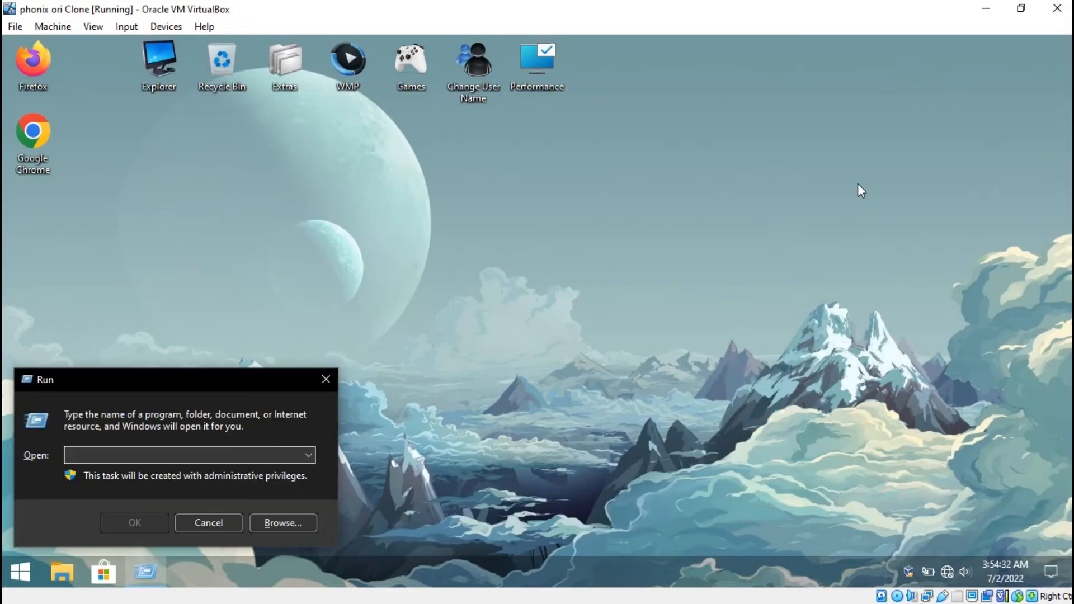
key("Return")
type("ping ")
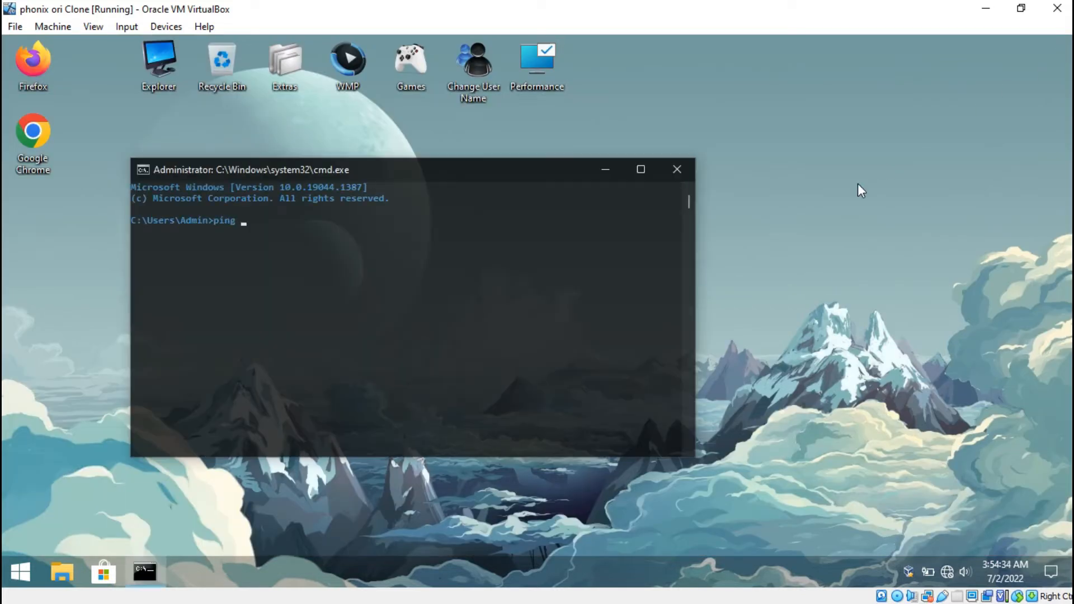
type("10.10.10.")
key("Return")
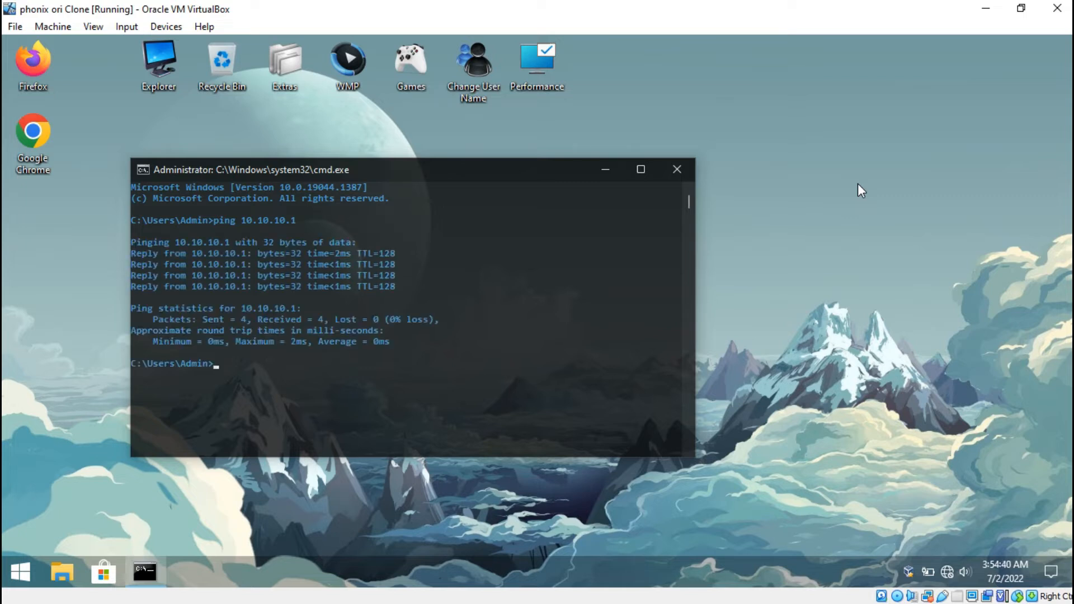
Test name resolution of the server's domain by pinging golden.com
type("ping golde.")
type(".com")
key("Return")
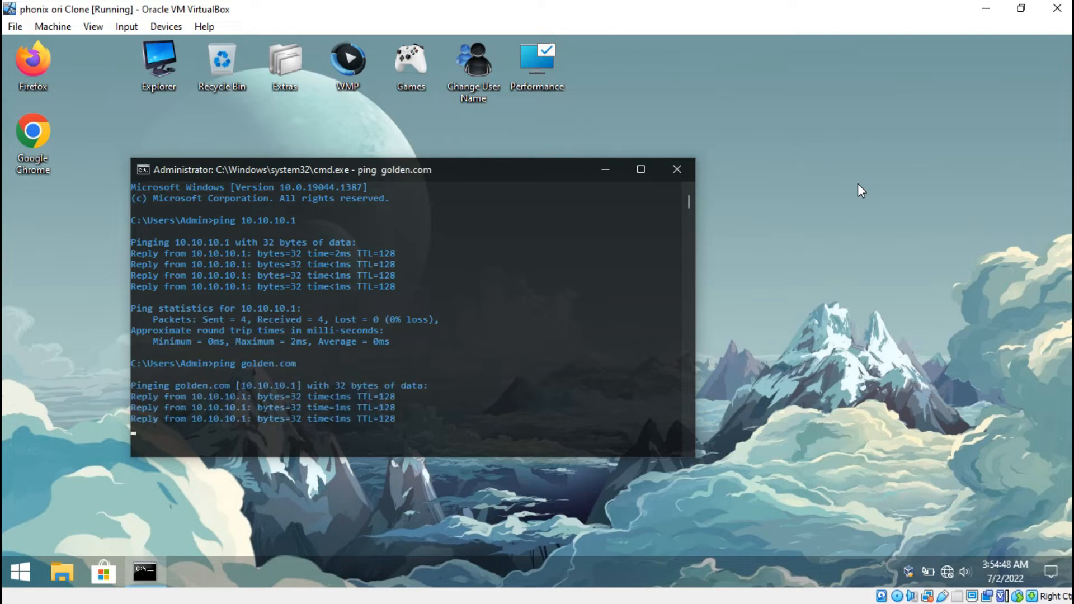
Close the command prompt on the client and switch to the running windows server Clone machine
left_click(678, 170)
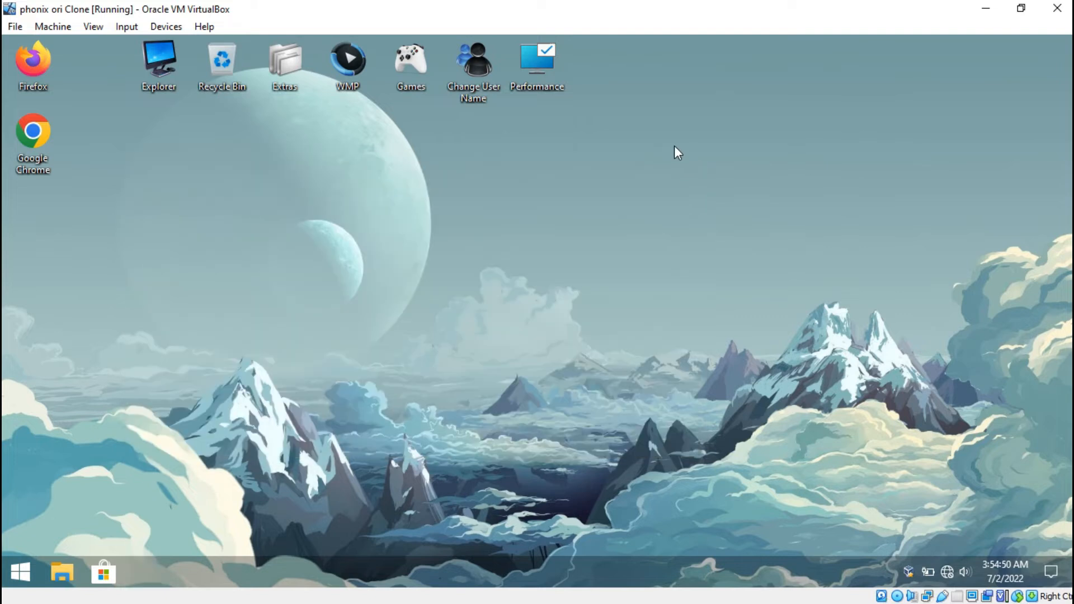
left_click(990, 7)
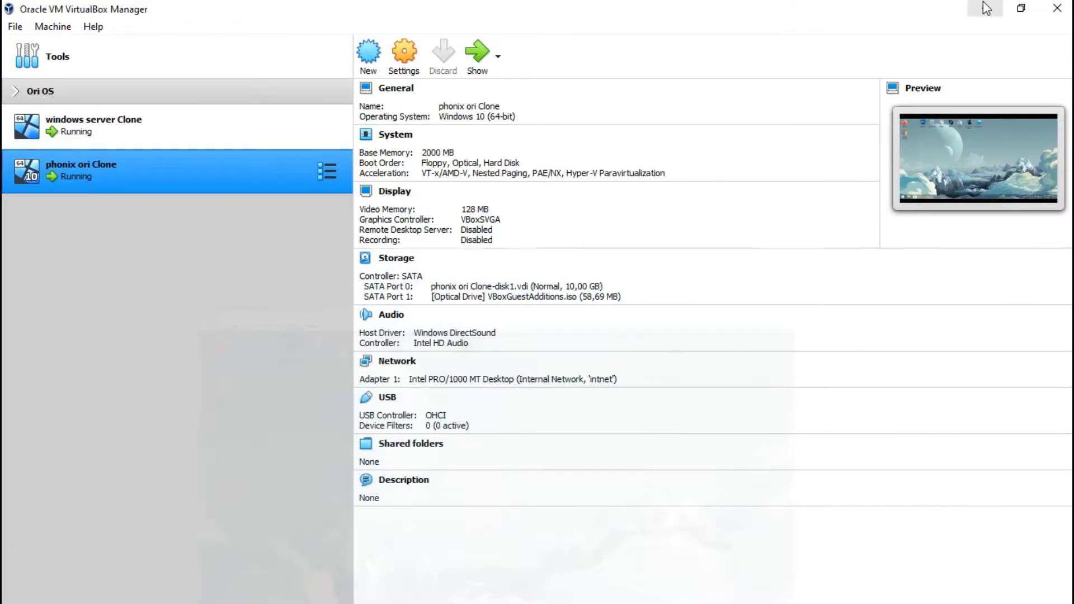
left_click(263, 114)
left_click(479, 56)
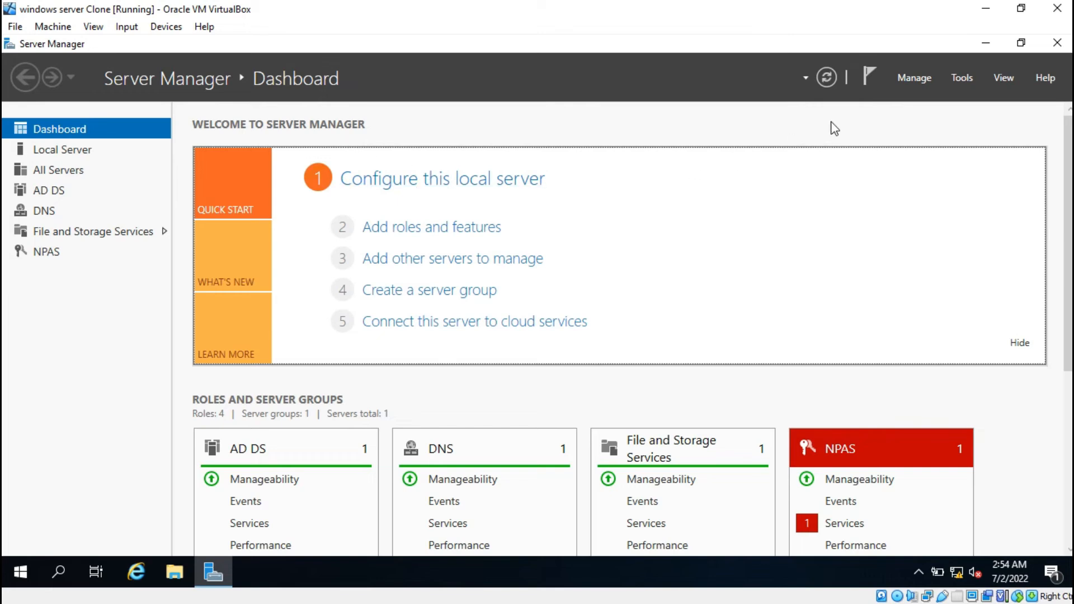
Open Active Directory Users and Computers on the server and select the golden.com domain
left_click(961, 79)
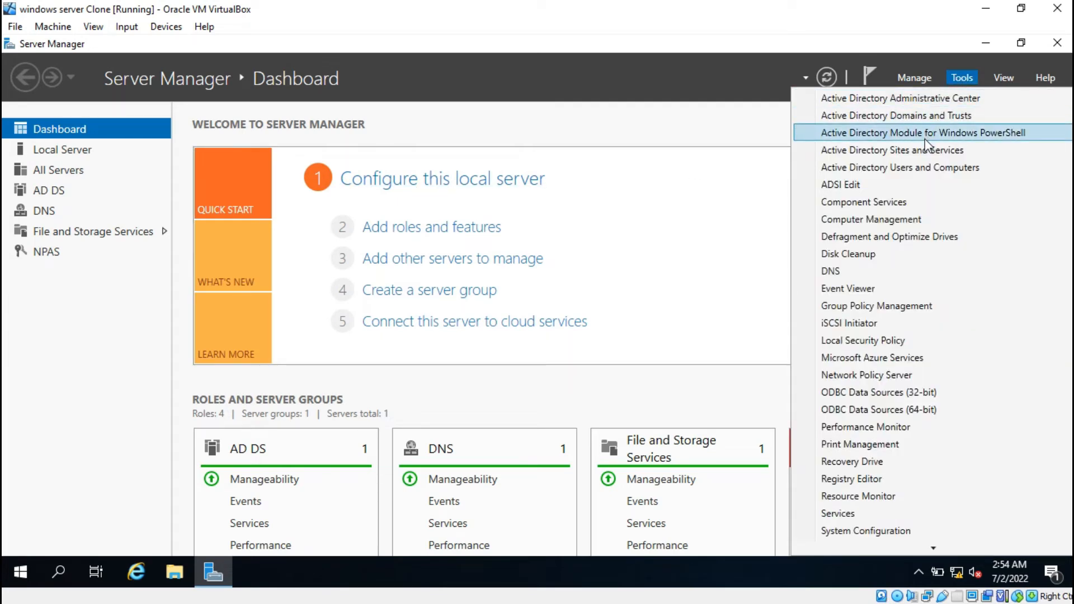
left_click(926, 167)
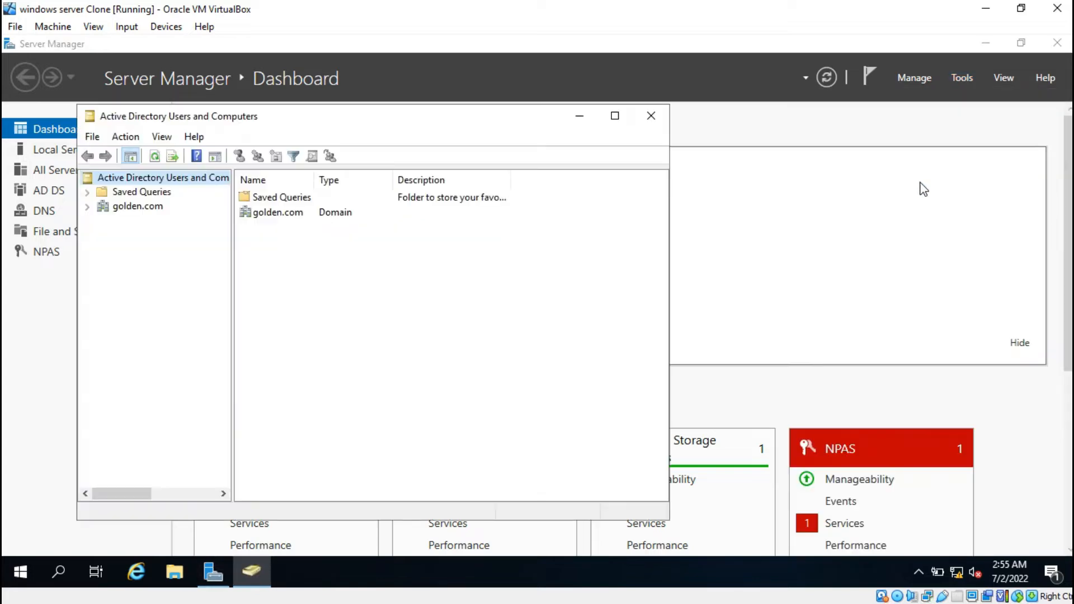
left_click_drag(218, 122, 284, 115)
left_click(199, 202)
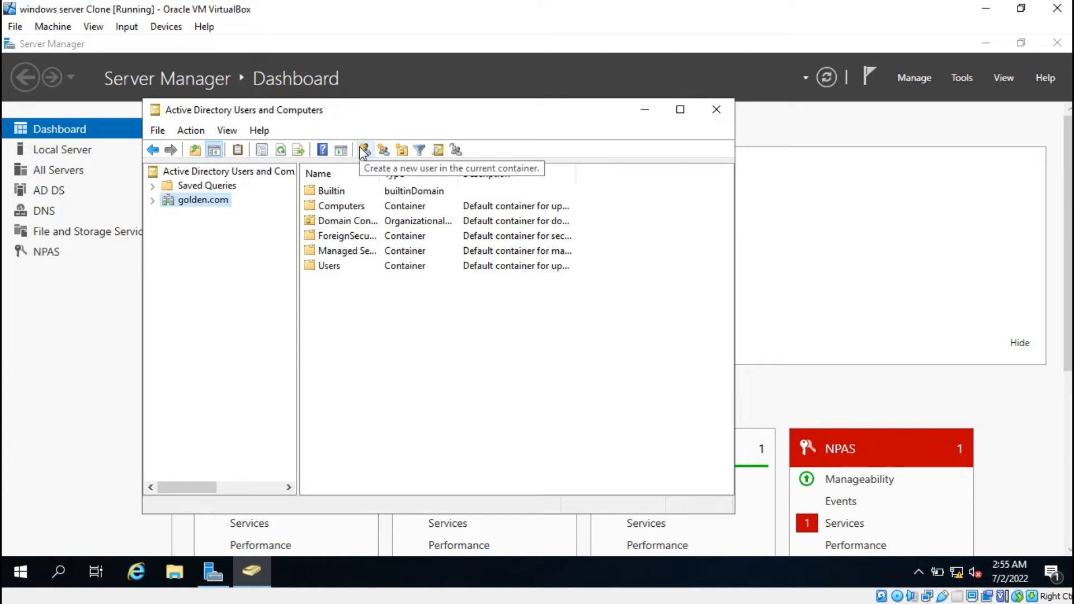
Start a new user object in the golden.com domain and enter the user's first name
right_click(377, 297)
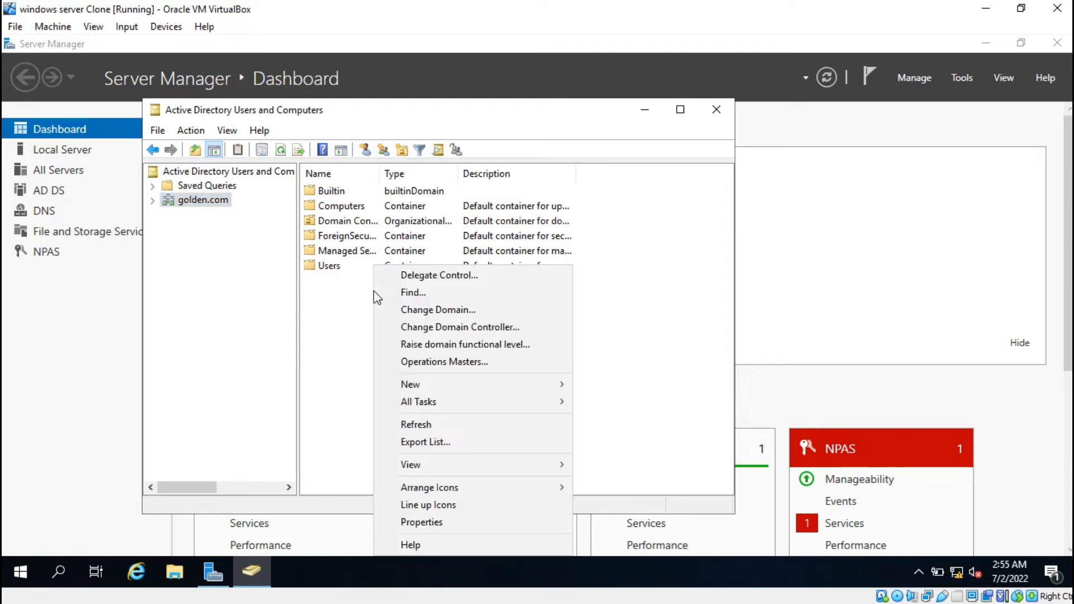
mouse_move(460, 385)
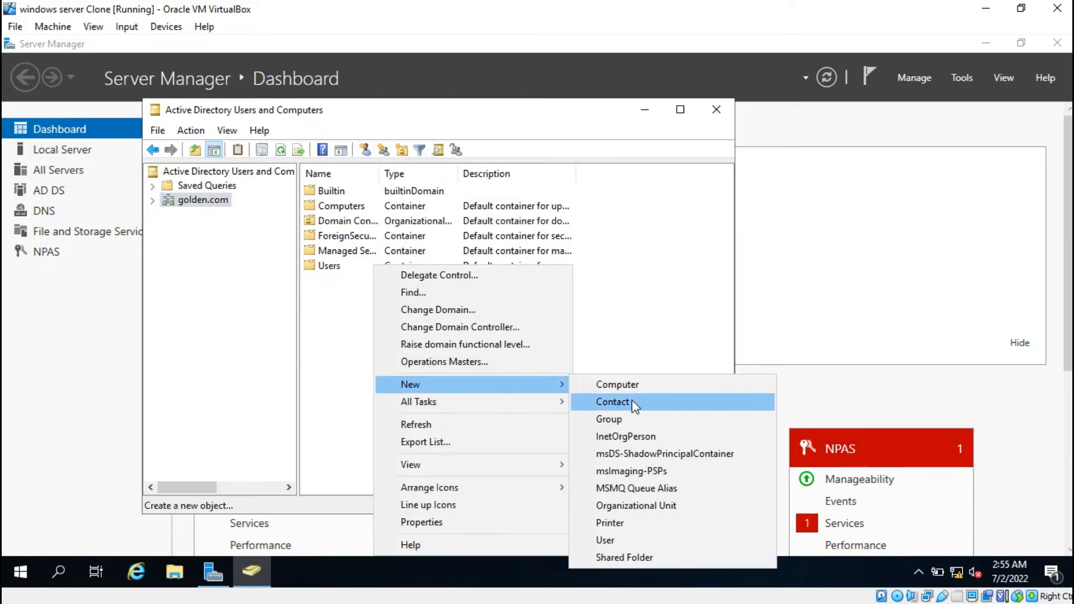
left_click(663, 540)
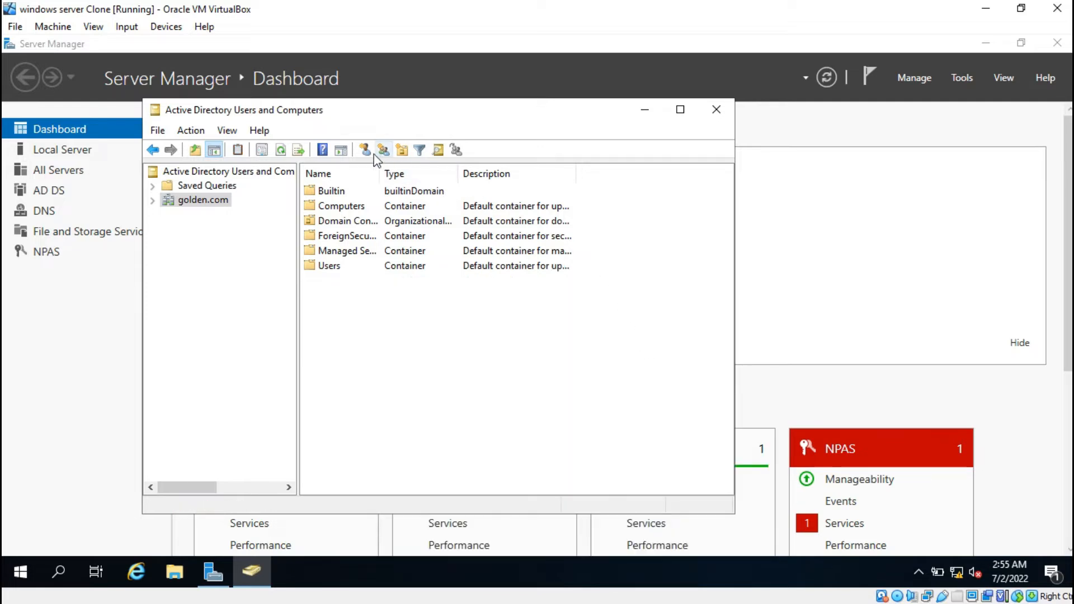
left_click_drag(302, 127, 681, 114)
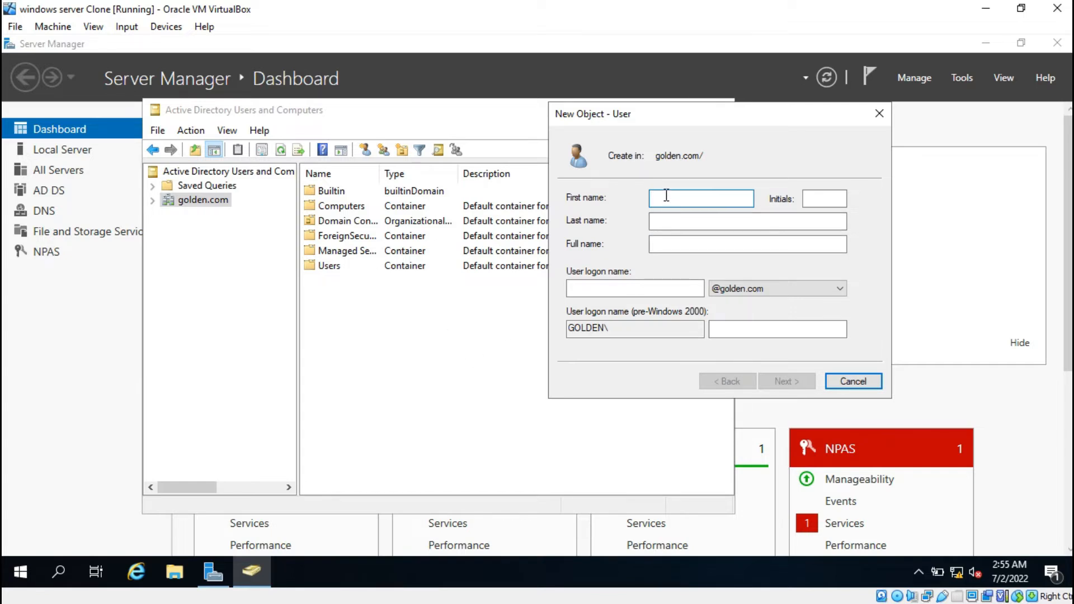
type("ayang")
left_click(838, 205)
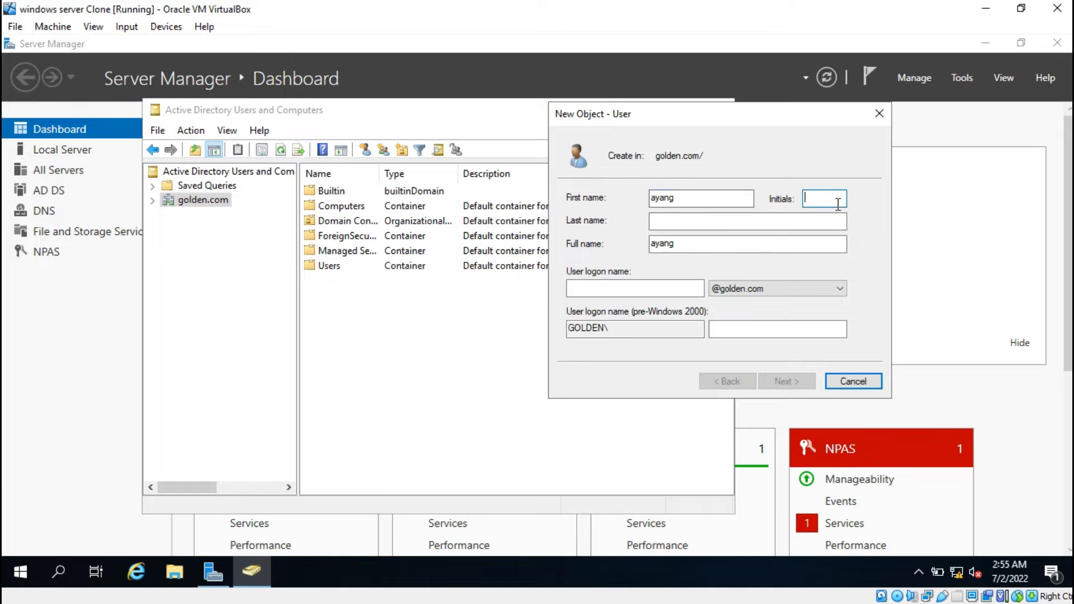
left_click(661, 222)
left_click(684, 284)
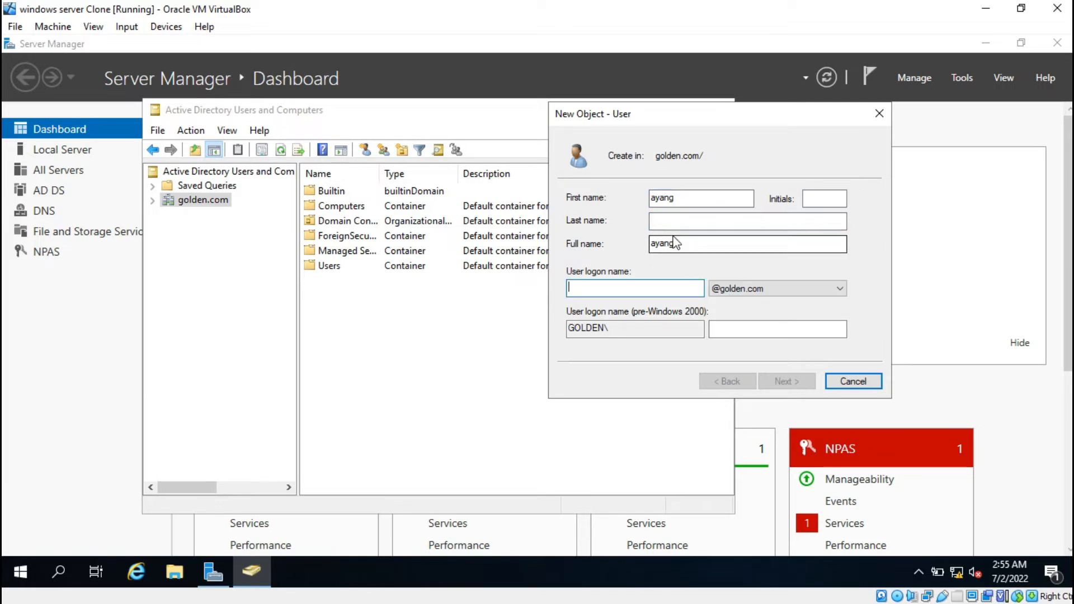
type("ayag")
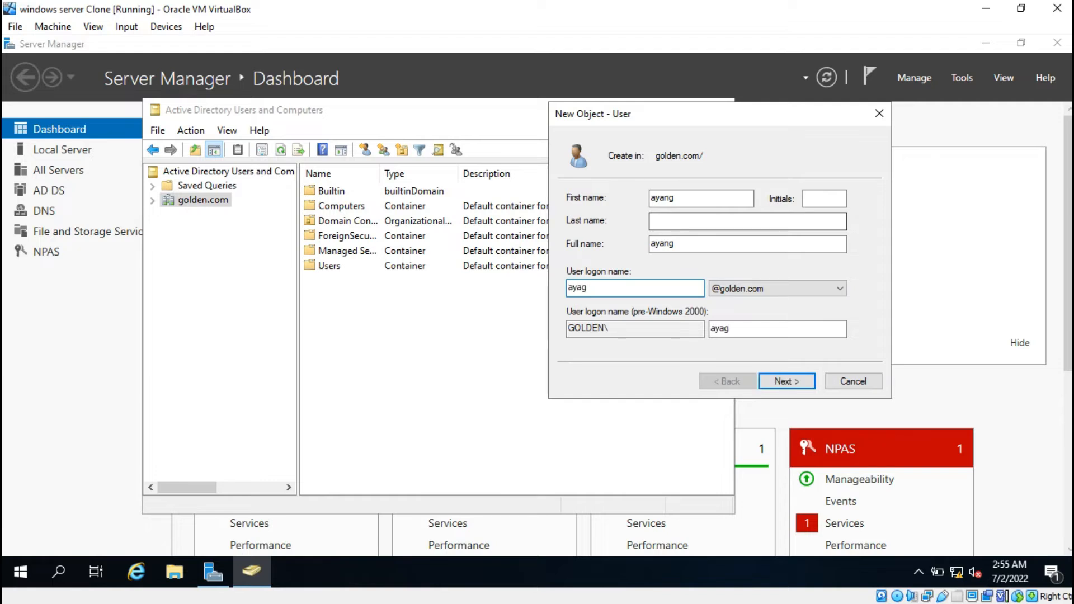
key("BackSpace")
type("ng")
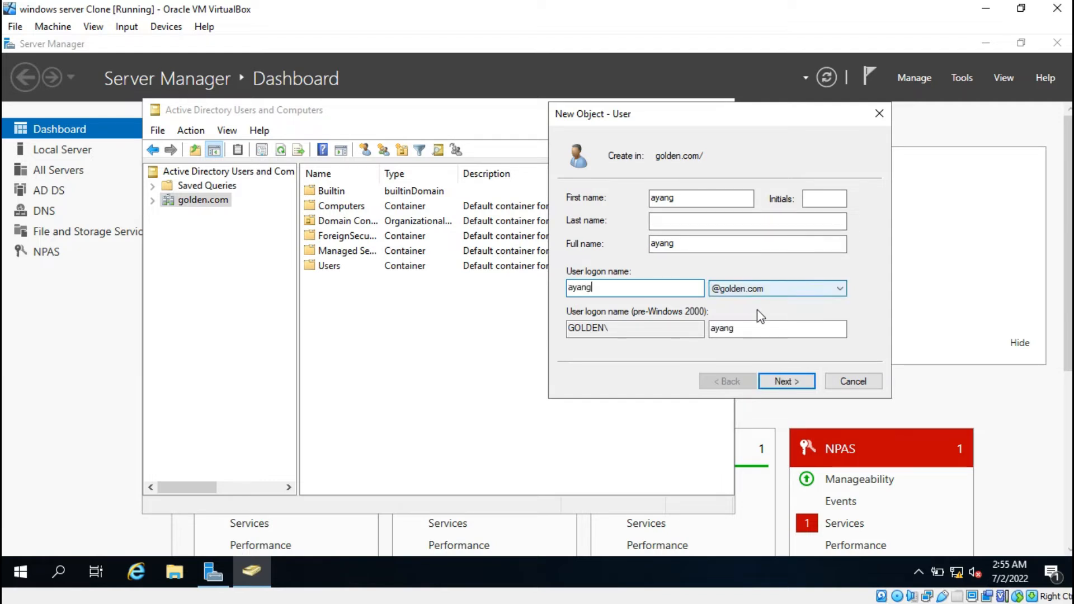
left_click(782, 383)
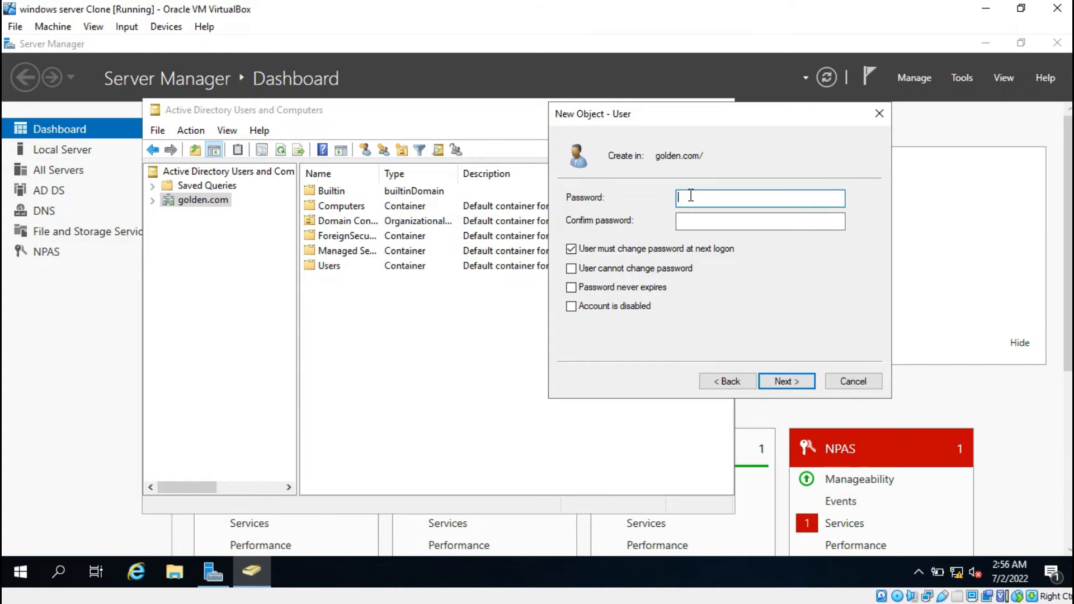
Enter and confirm a password for the new user and try to create the account
type("Password1")
key("Tab")
type("Password1")
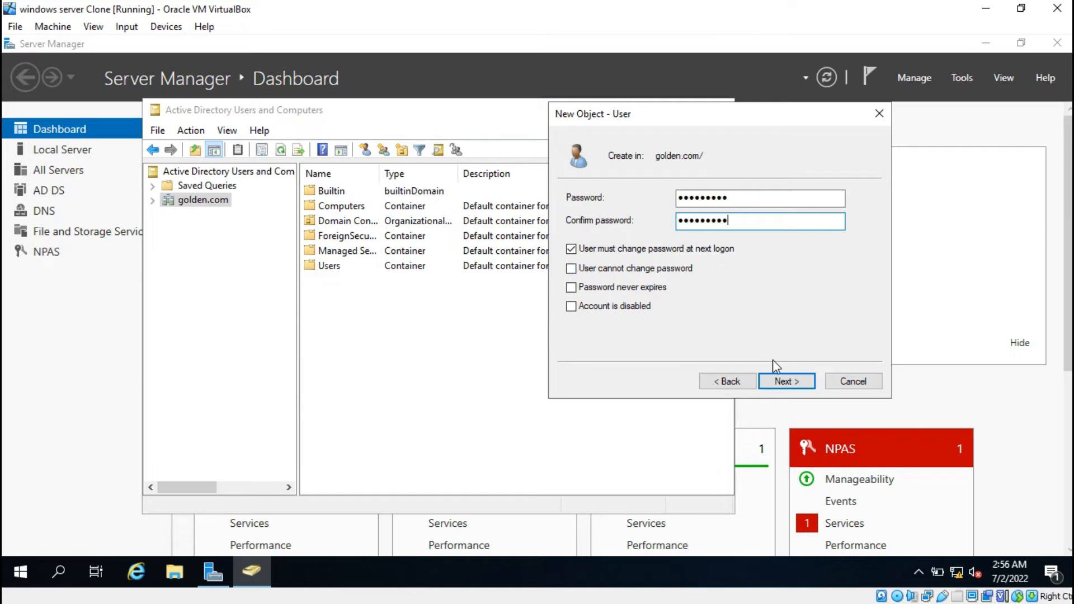
left_click(777, 378)
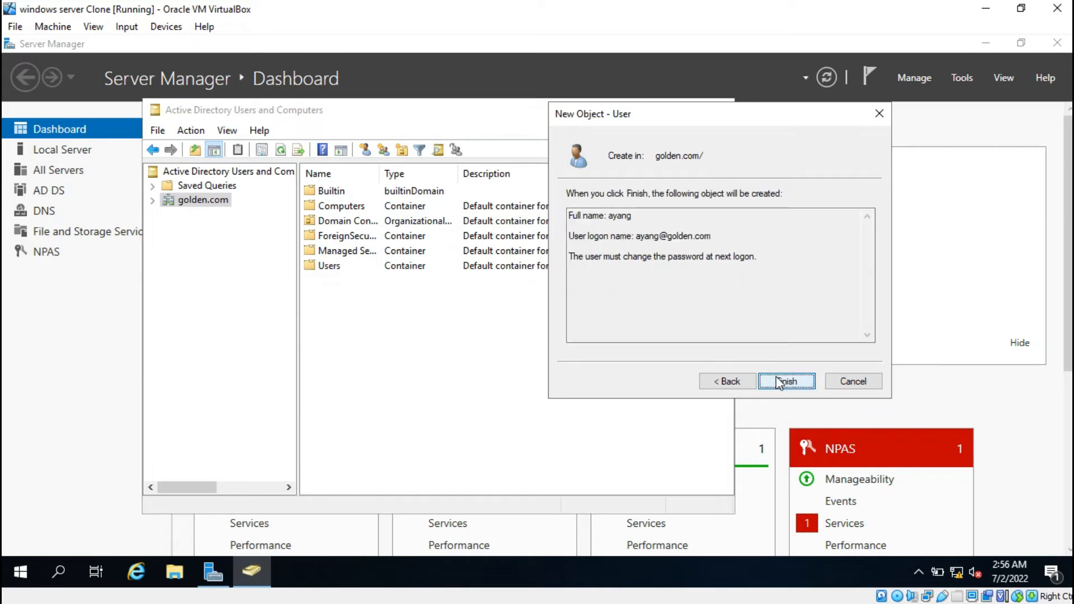
left_click(777, 378)
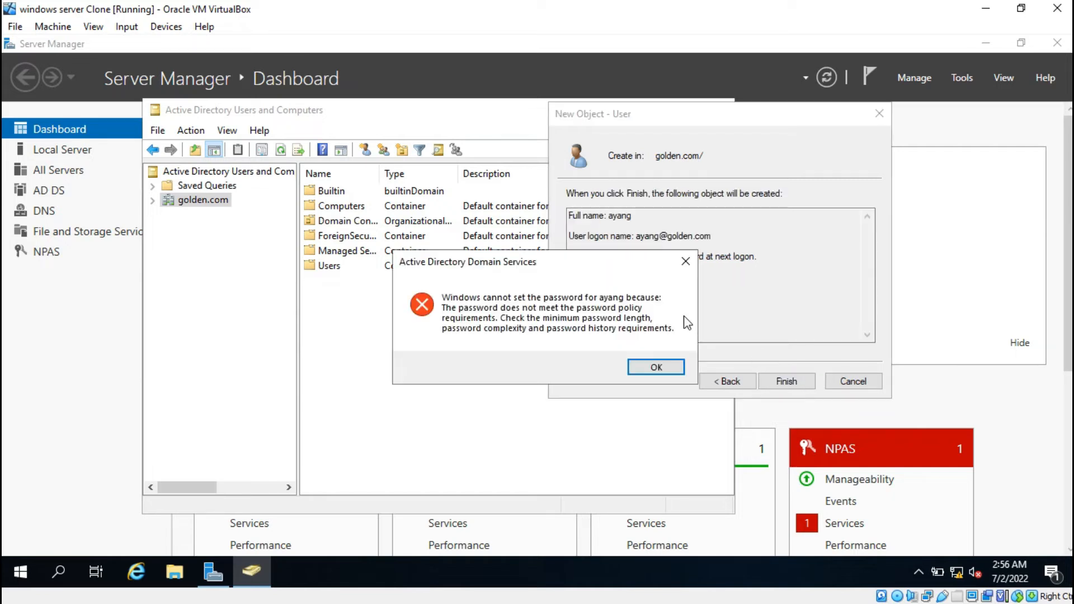
left_click(651, 367)
Return to the password settings and replace both password entries with a different password
left_click(726, 382)
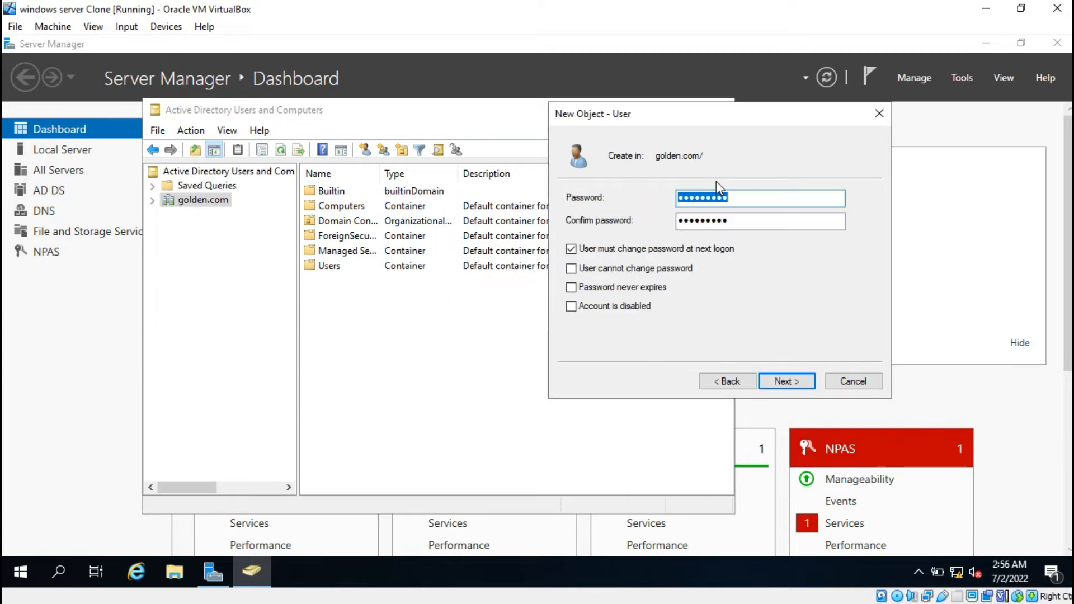
left_click(741, 204)
left_click_drag(740, 203, 595, 208)
type("*********")
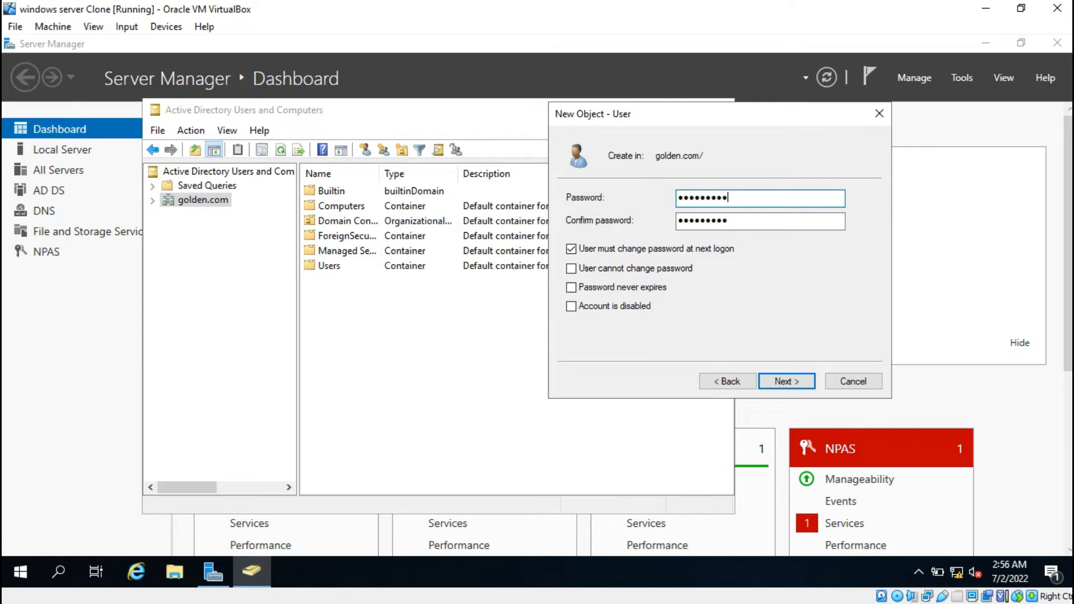
type("**")
key("Tab")
type("*********")
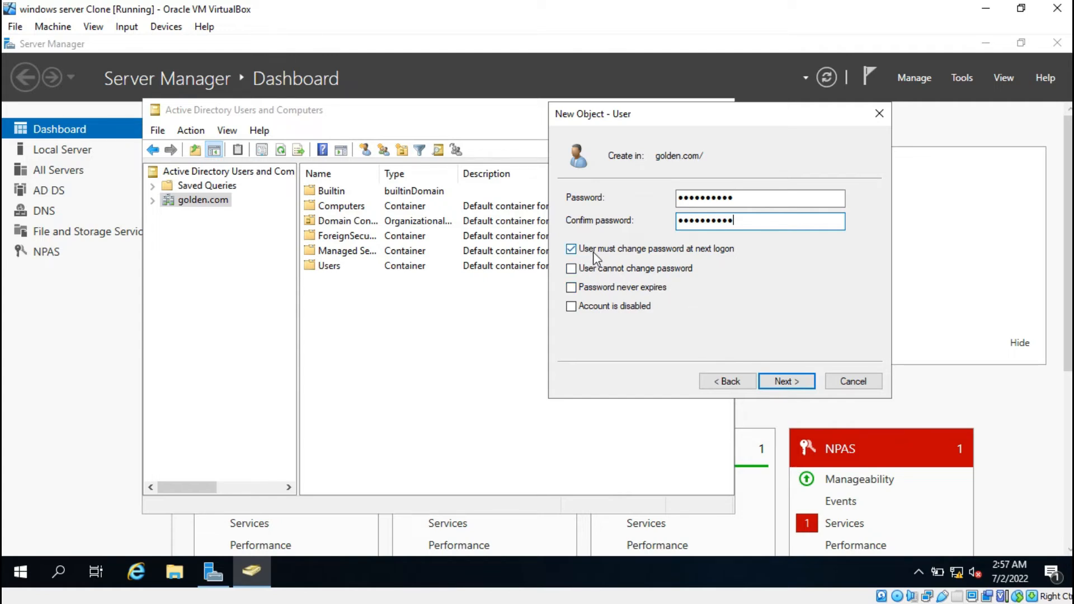
Disable "User must change password at next logon" and enable "User cannot change password" for the new user
left_click(612, 269)
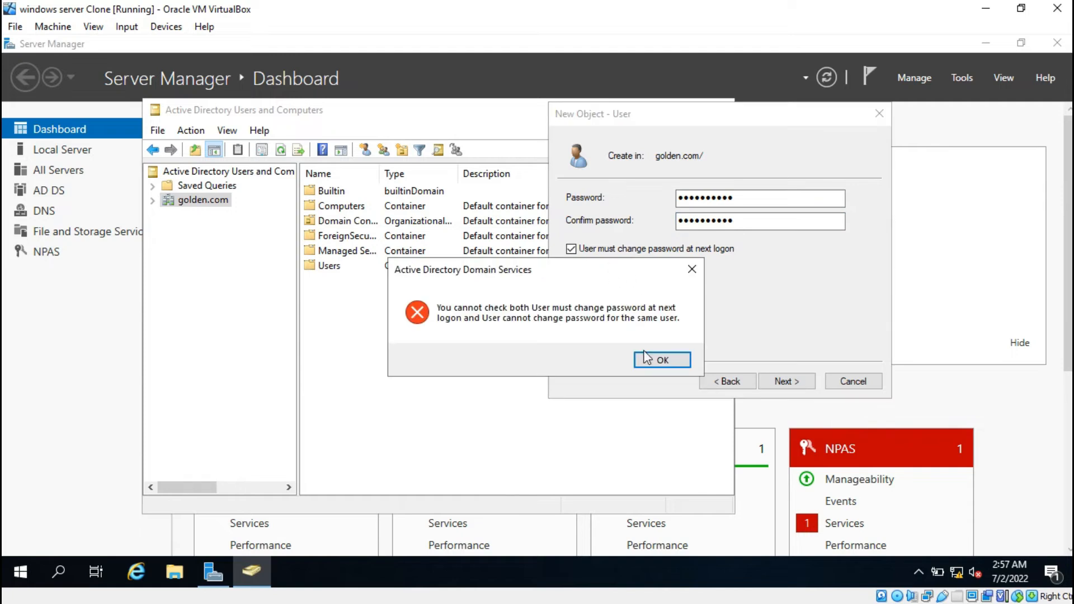
left_click(649, 359)
left_click(616, 249)
left_click(624, 269)
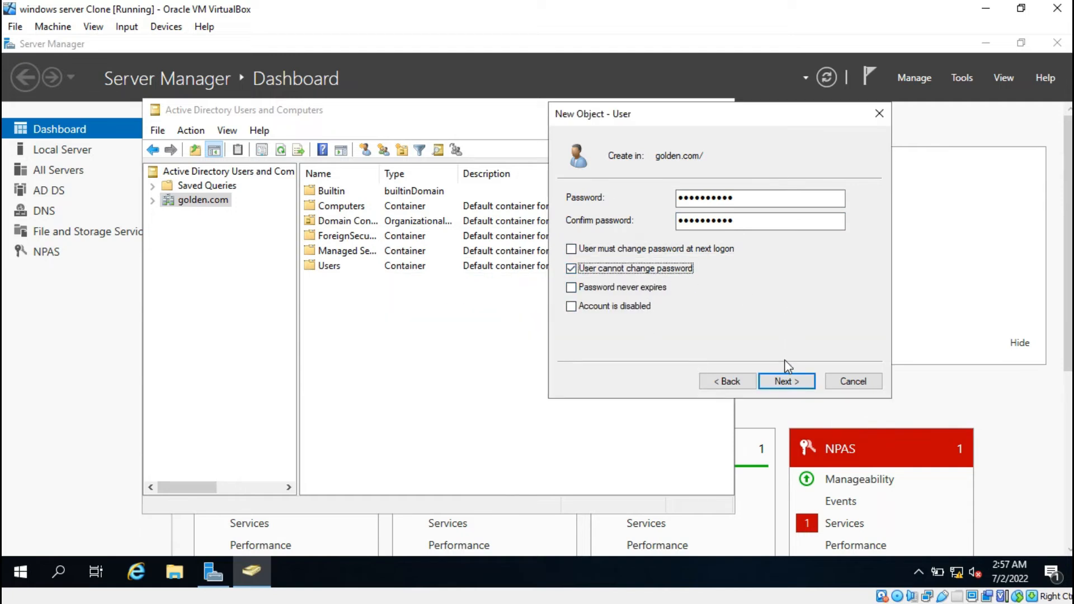
Try to create the user account with the second password
left_click(785, 383)
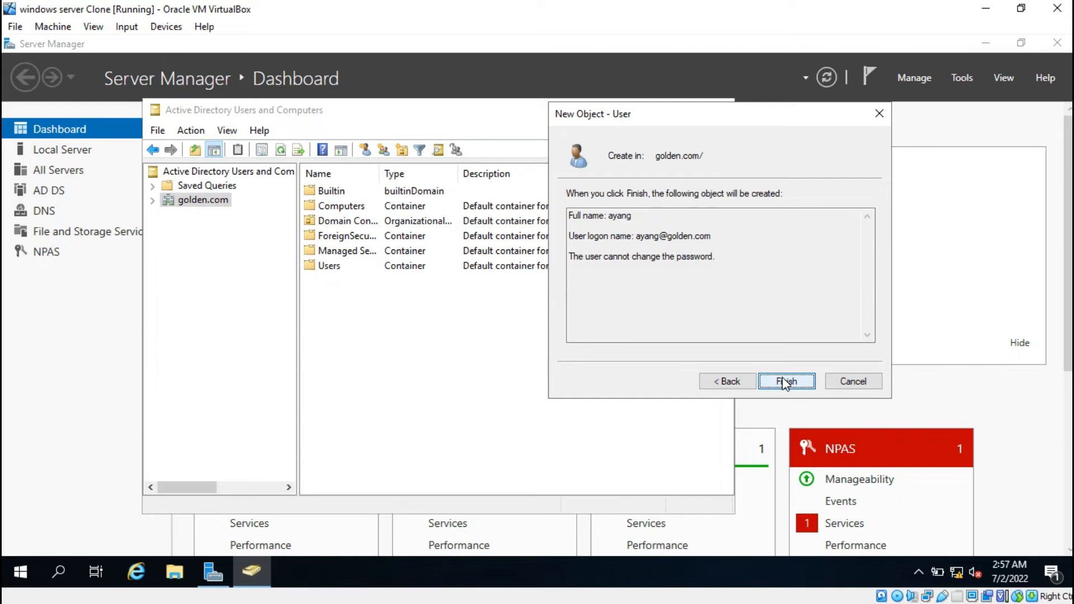
left_click(786, 383)
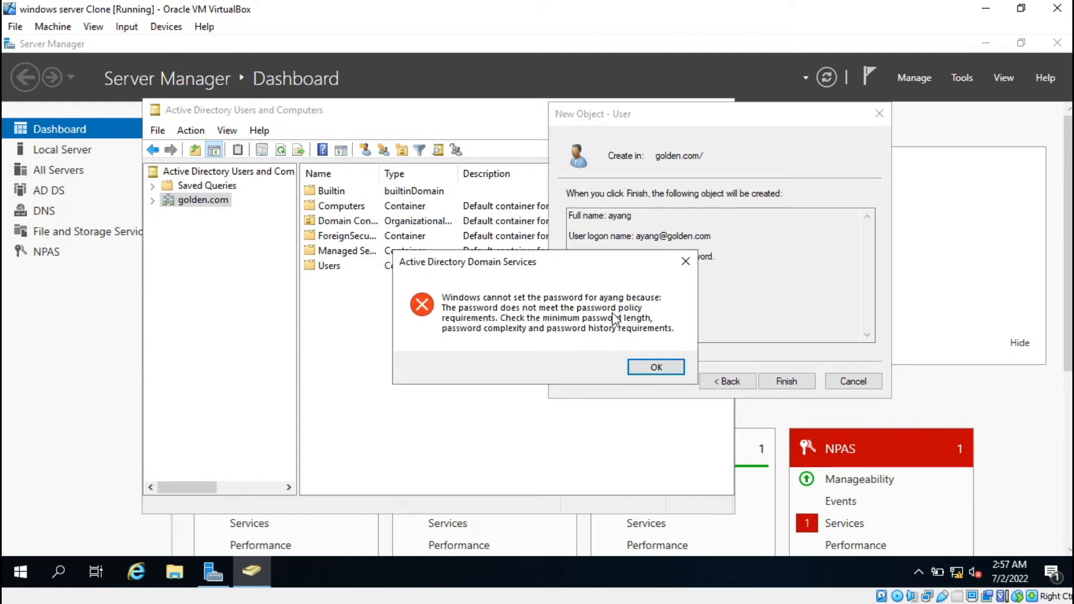
left_click(656, 367)
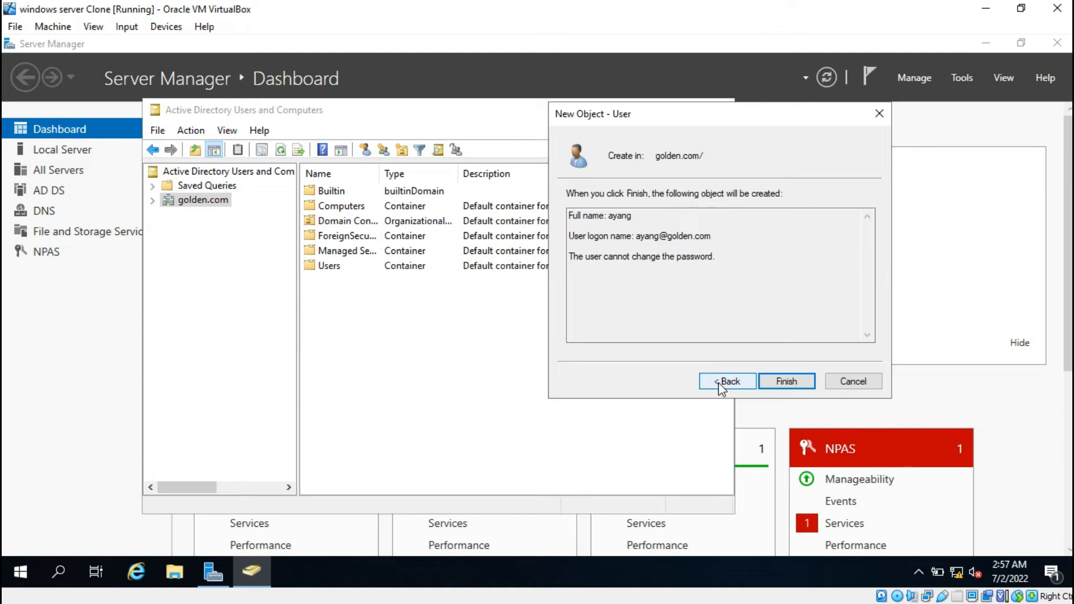
Go back to the password settings, enter and confirm another password, and finish creating the user
left_click(719, 381)
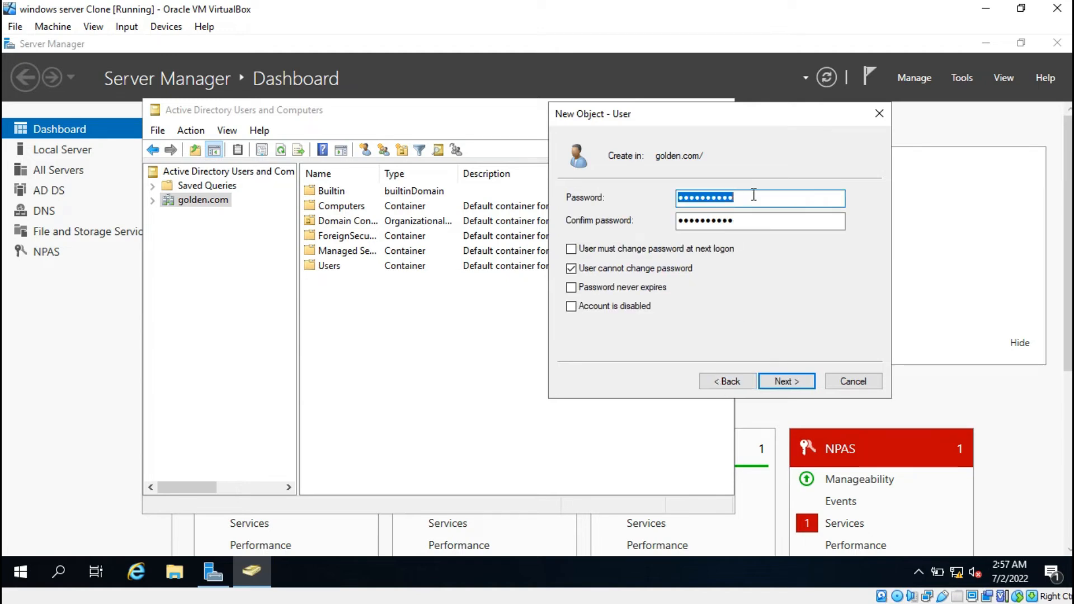
type("********")
key("Tab")
type("*******")
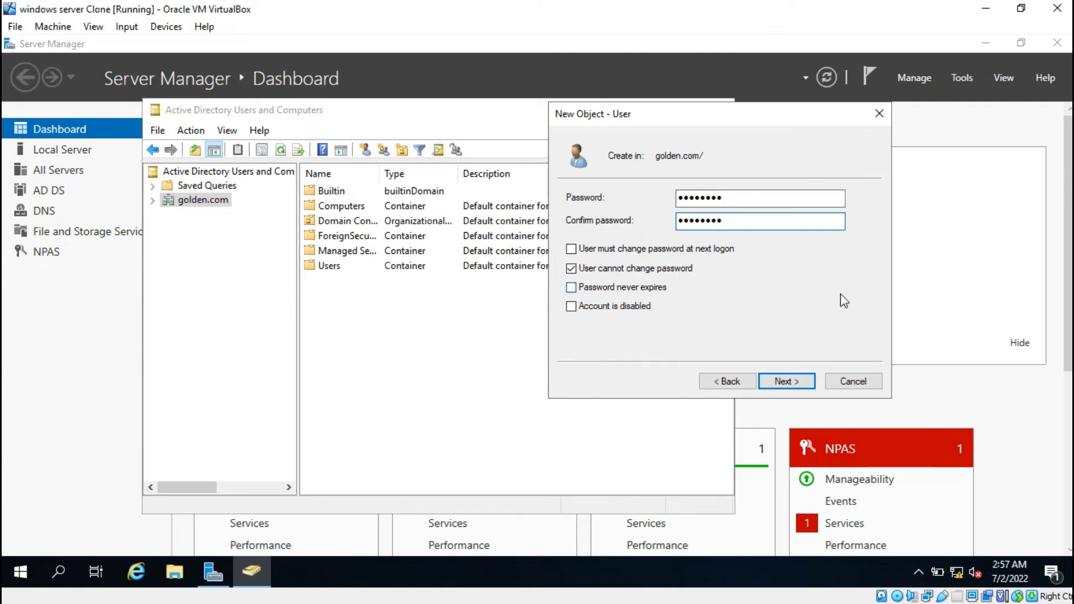
left_click(811, 381)
left_click(811, 381)
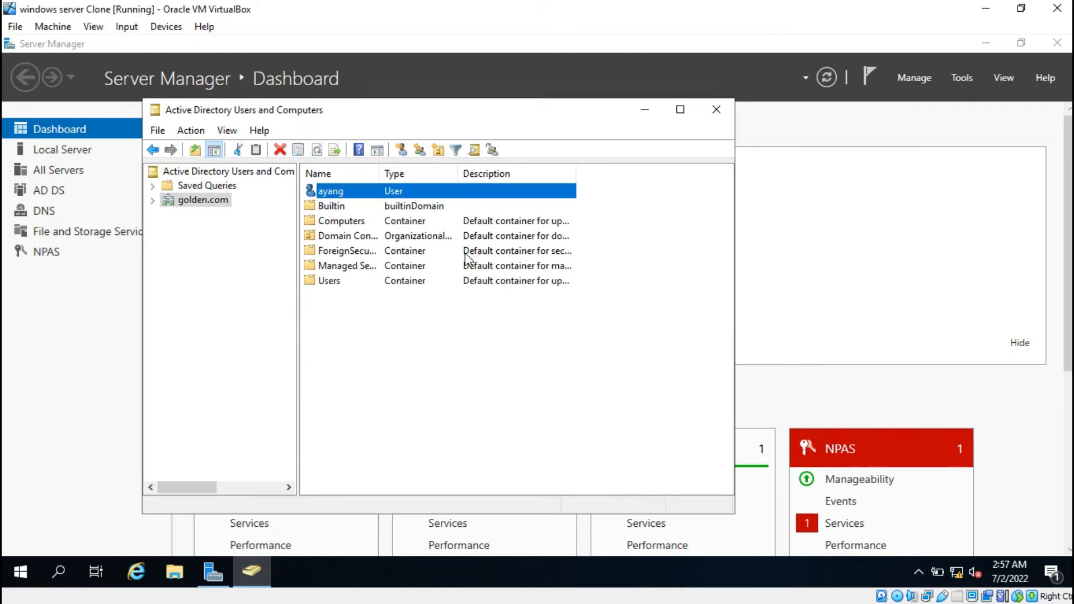
Leave the server and switch to the running phonix ori Clone client machine
left_click(374, 190)
left_click(550, 192)
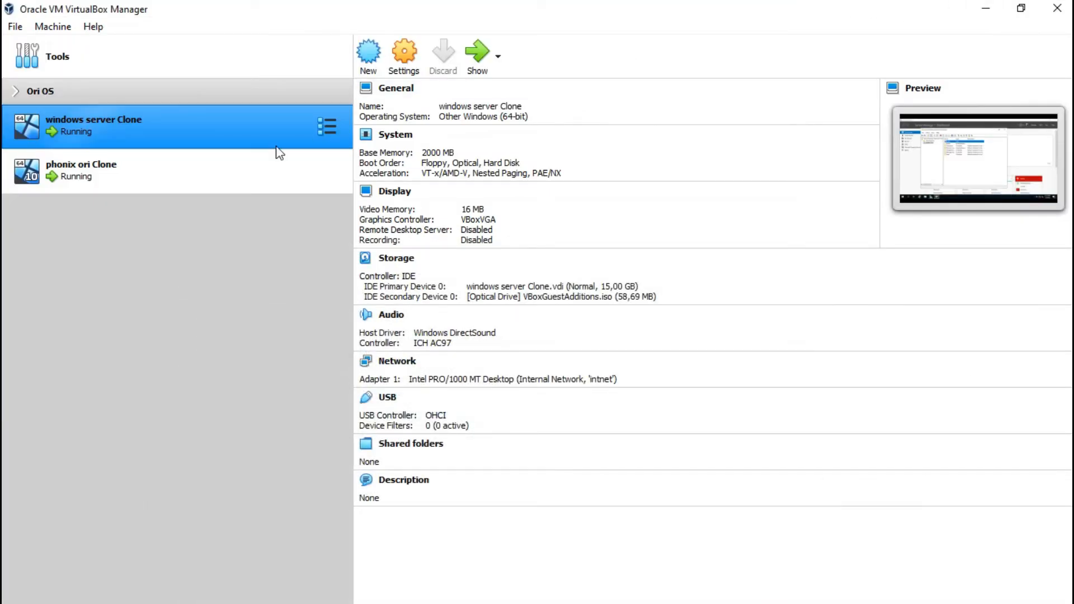
left_click(216, 184)
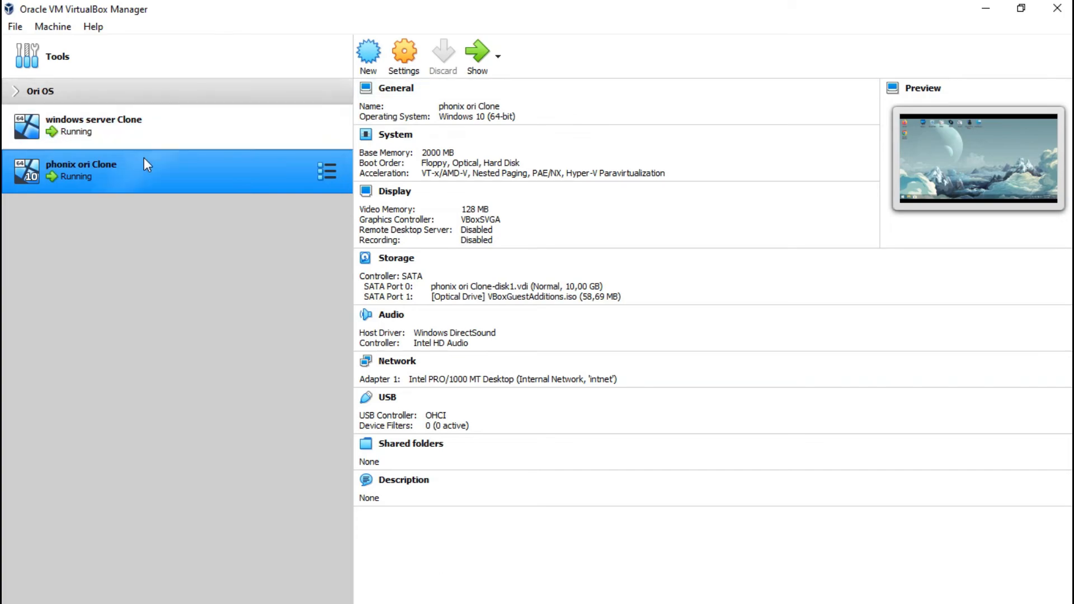
left_click(475, 63)
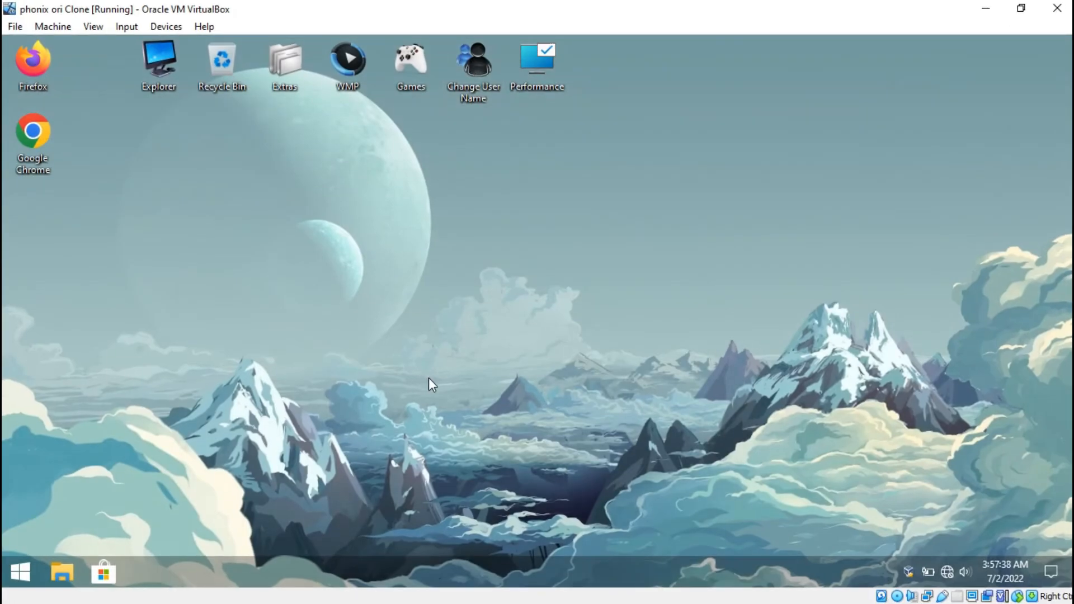
Open the system properties of This PC on the client
left_click(63, 570)
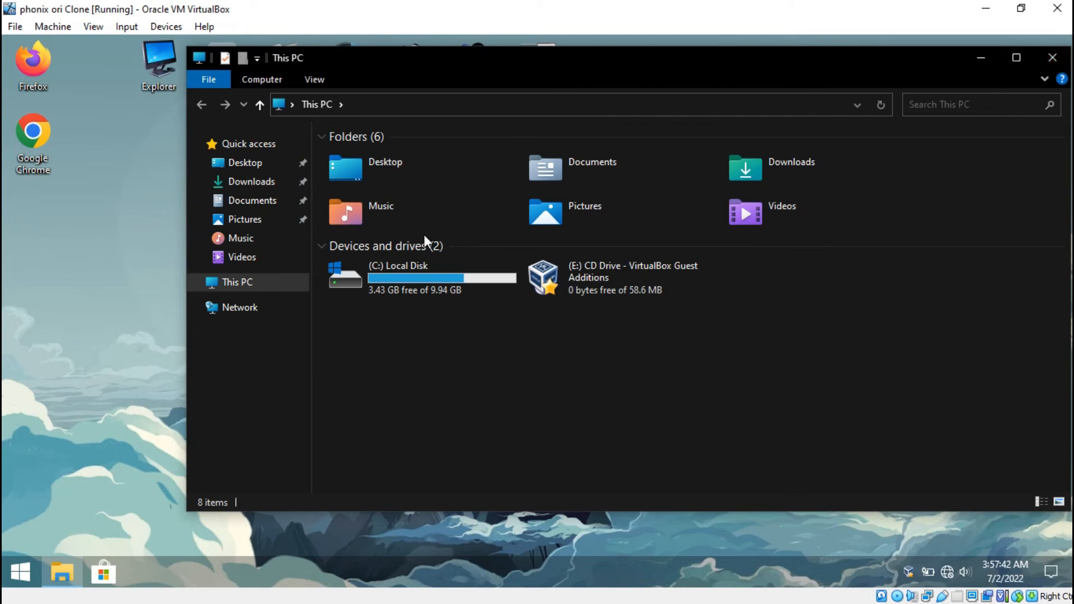
right_click(237, 289)
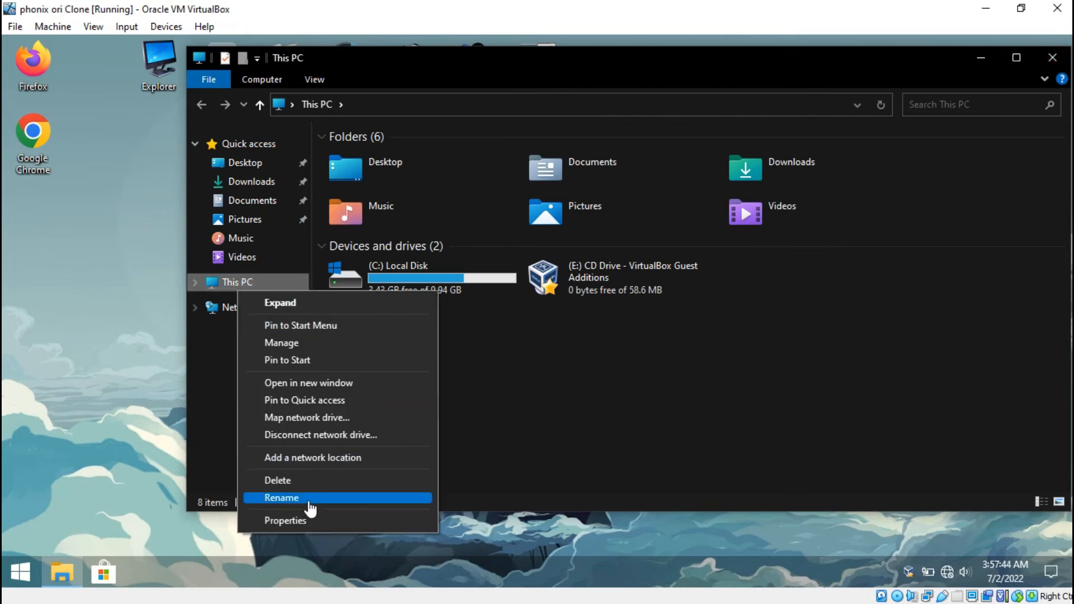
left_click(301, 520)
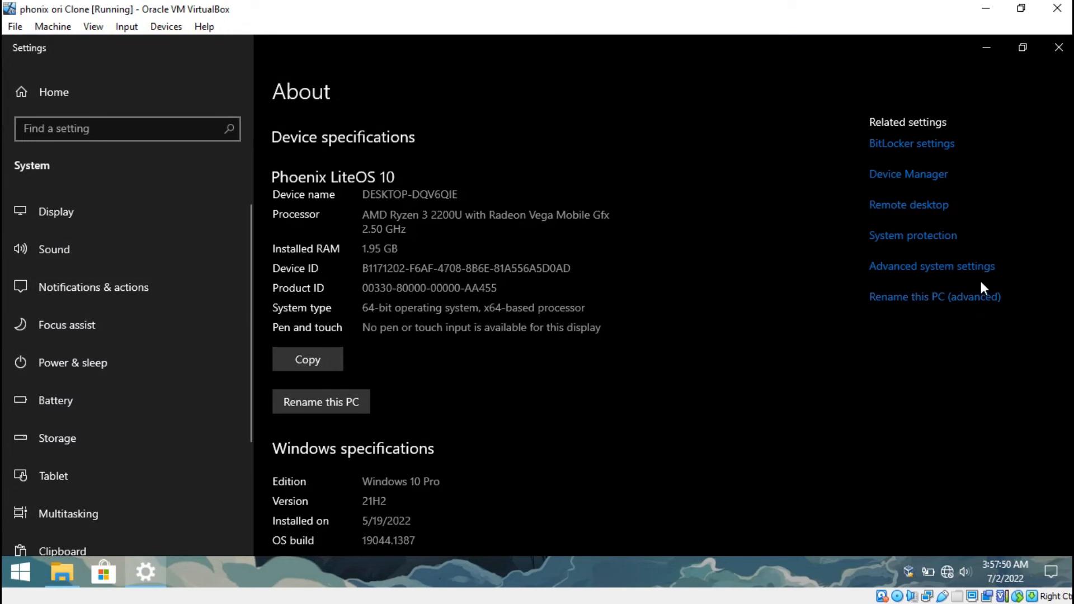
Open the computer name and domain change settings from the client's advanced system settings
left_click(966, 270)
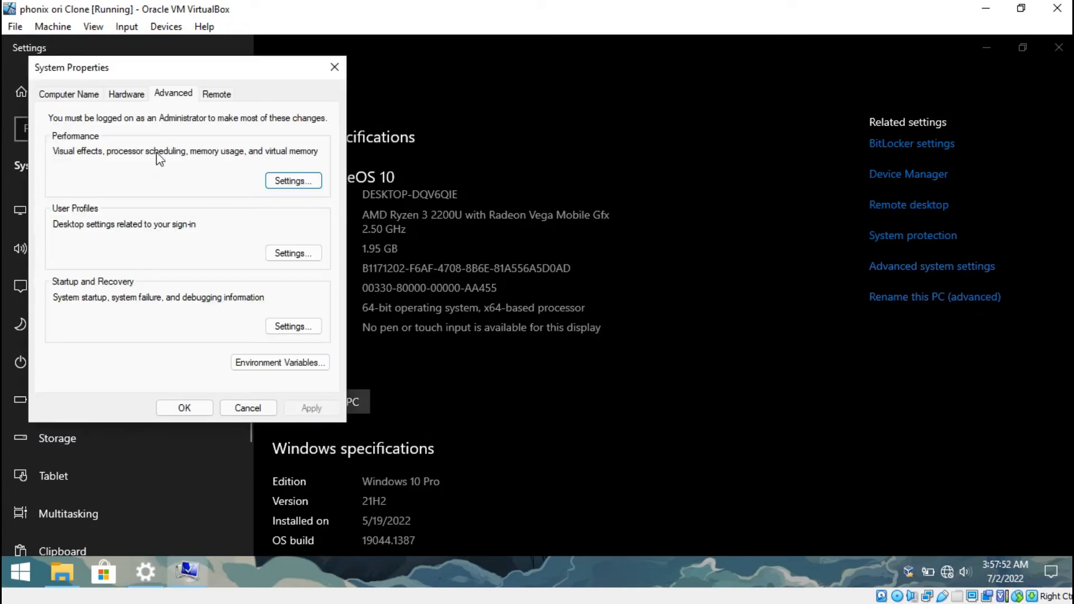
left_click(60, 95)
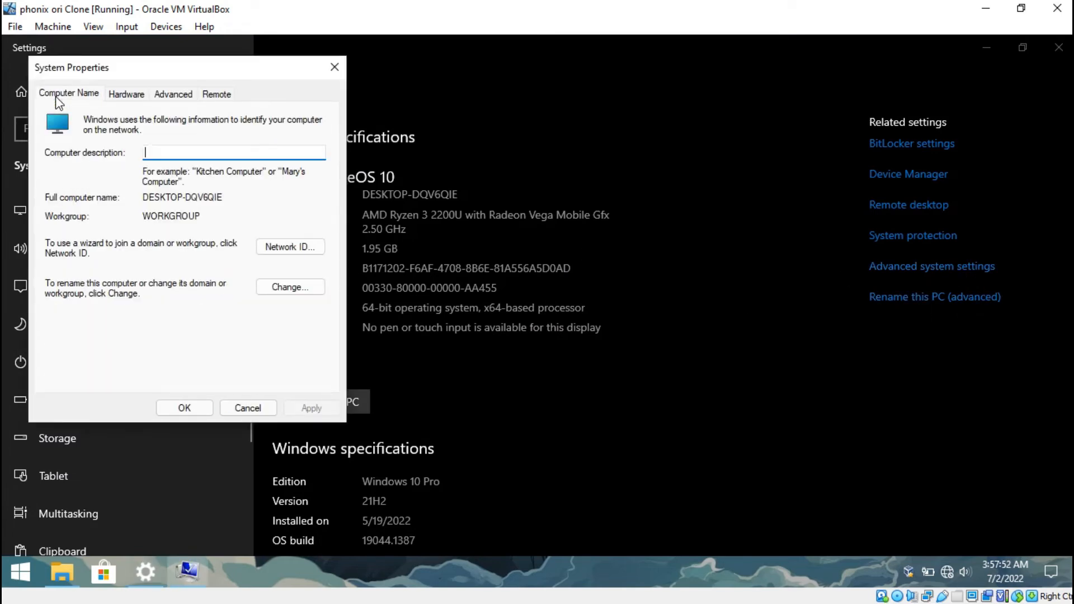
left_click(275, 288)
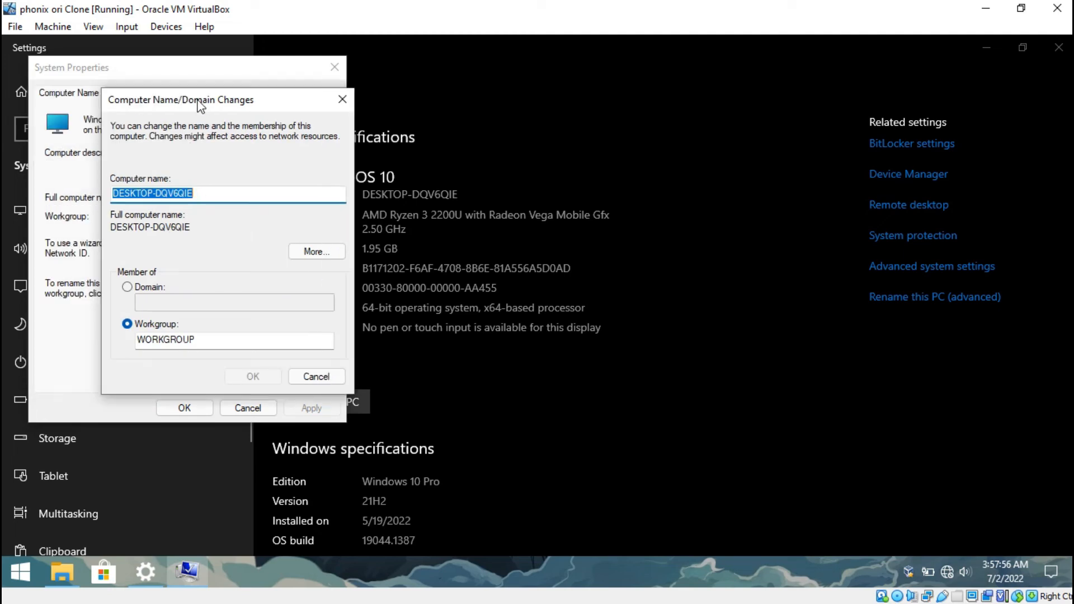
left_click_drag(200, 106, 476, 130)
Make the client a member of the golden.com domain instead of a workgroup and submit the change
left_click(409, 311)
left_click(403, 311)
type("golde")
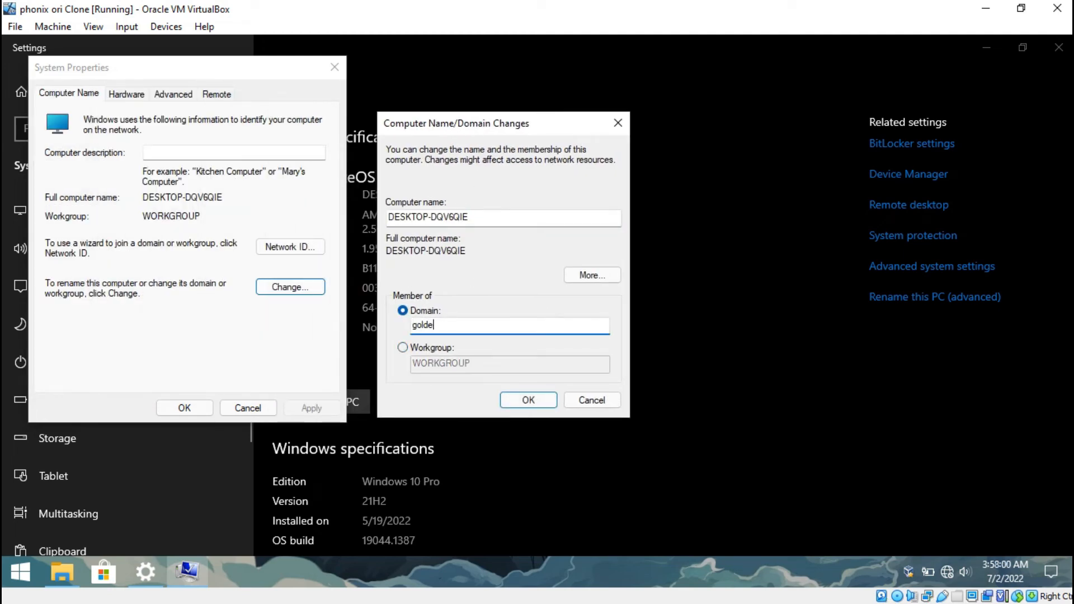
type("n.com")
left_click(523, 398)
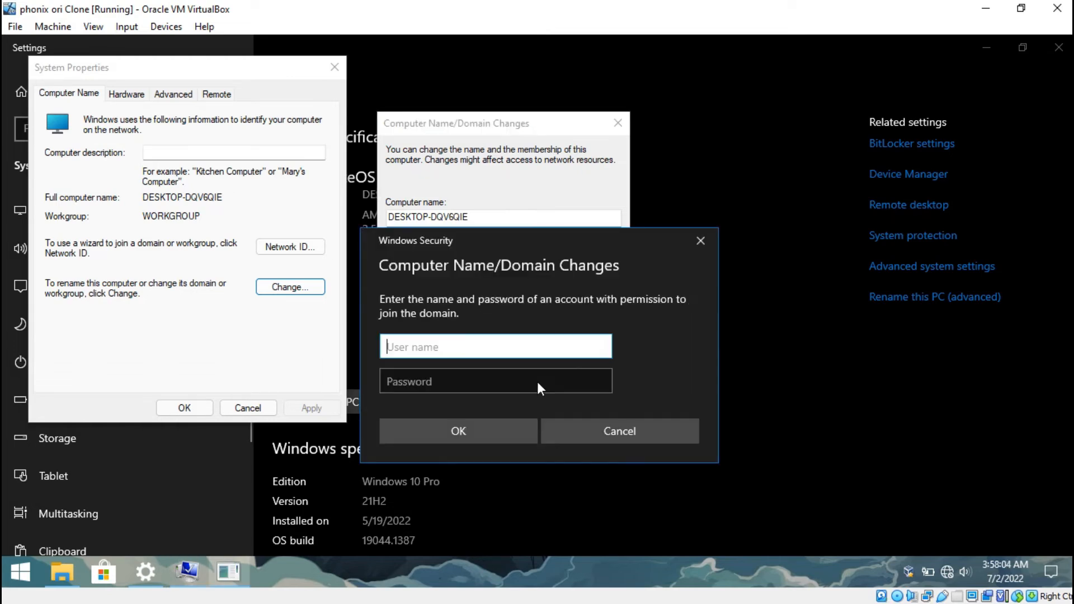
Authorize the domain join by entering the domain account's user name and password
type("ayang")
key("Tab")
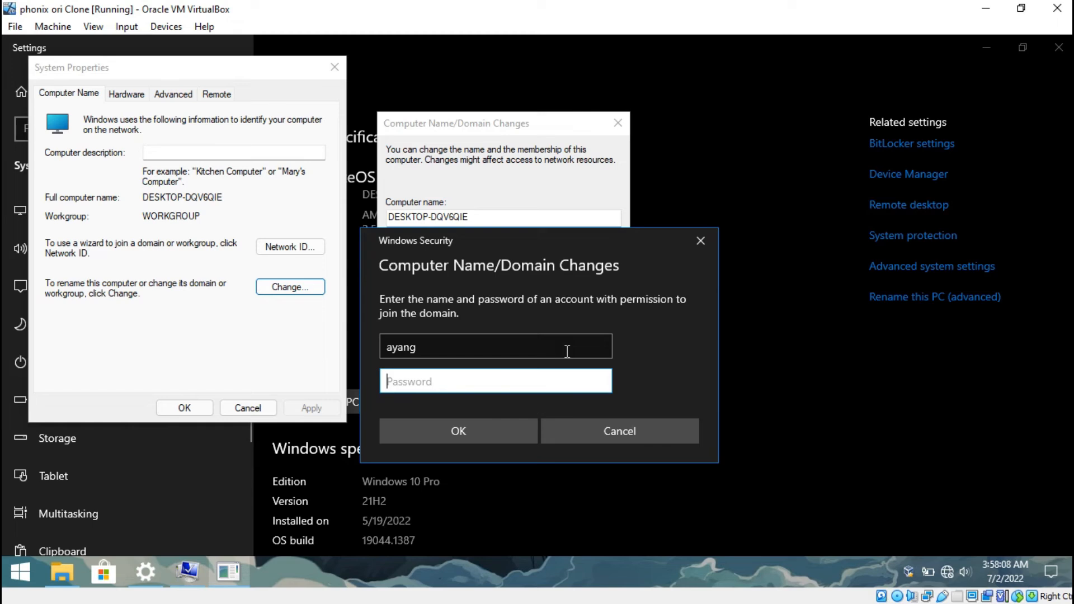
type("********")
left_click(599, 380)
left_click(473, 425)
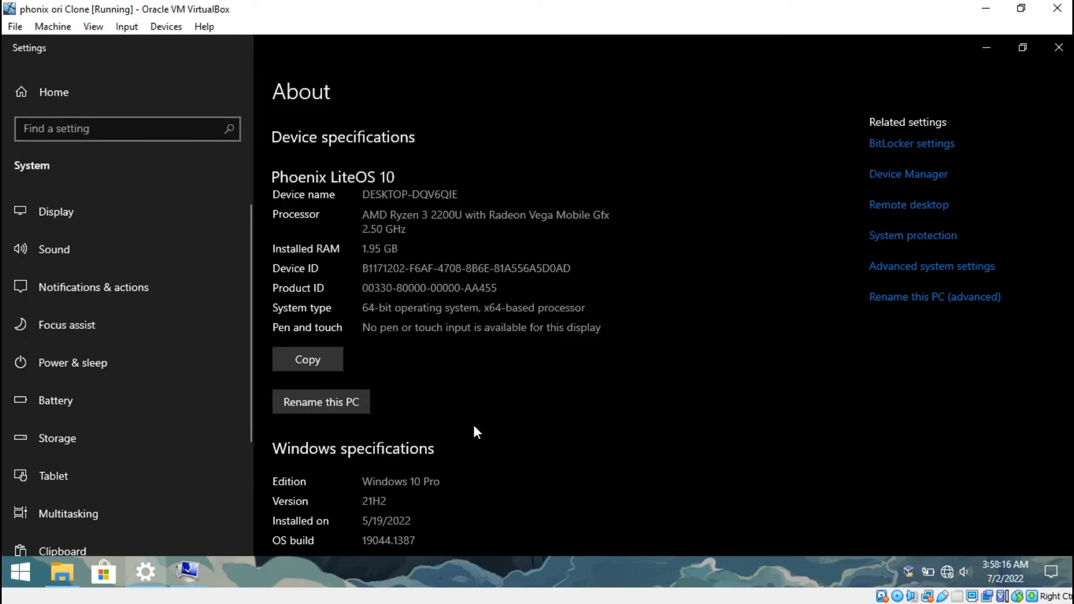
Close Settings, acknowledge the domain join messages, and restart the client immediately to apply the changes
left_click(1058, 49)
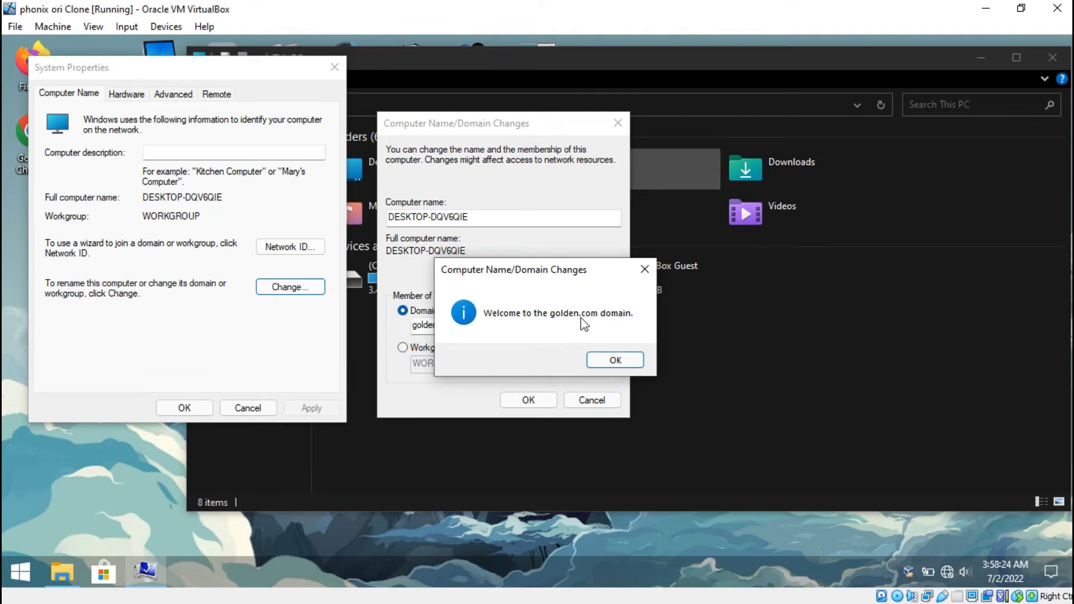
left_click(617, 360)
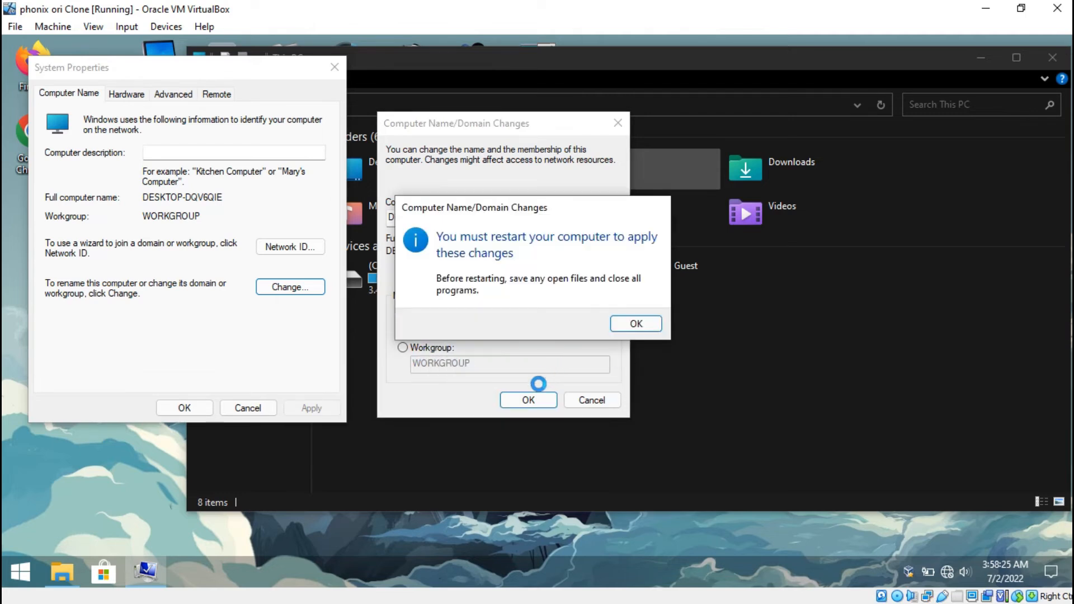
left_click(649, 327)
left_click(185, 408)
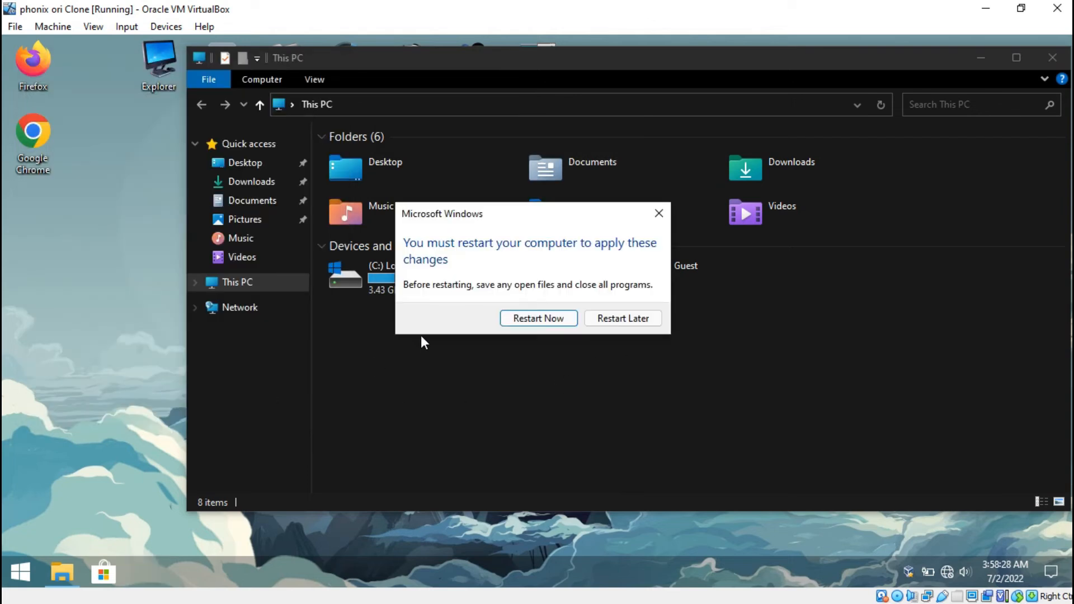
left_click(539, 318)
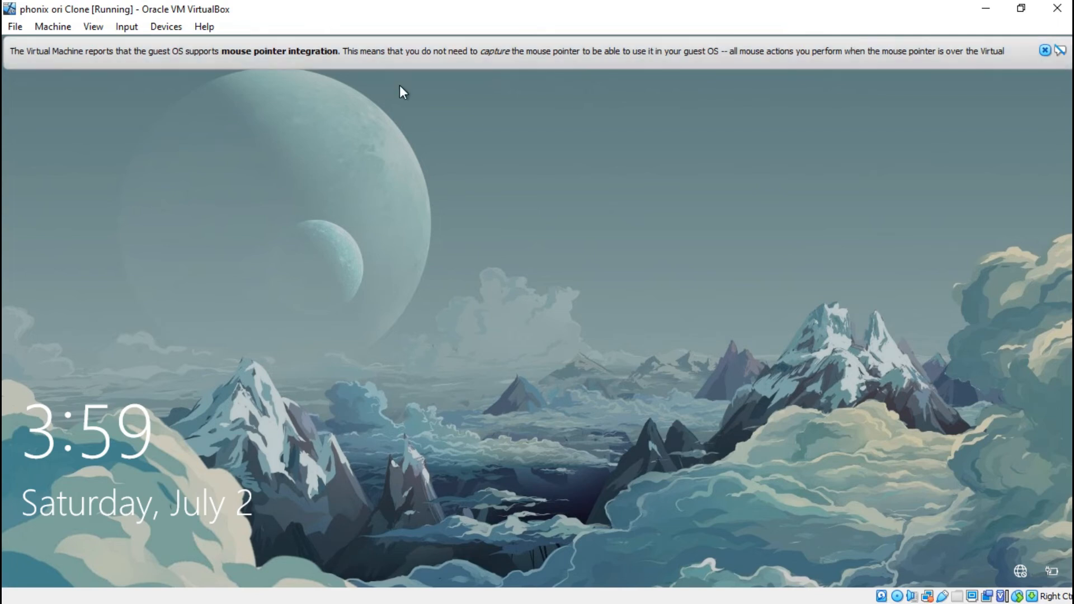
Dismiss the mouse pointer integration notice and choose to sign in to the client as Other user
left_click(1045, 51)
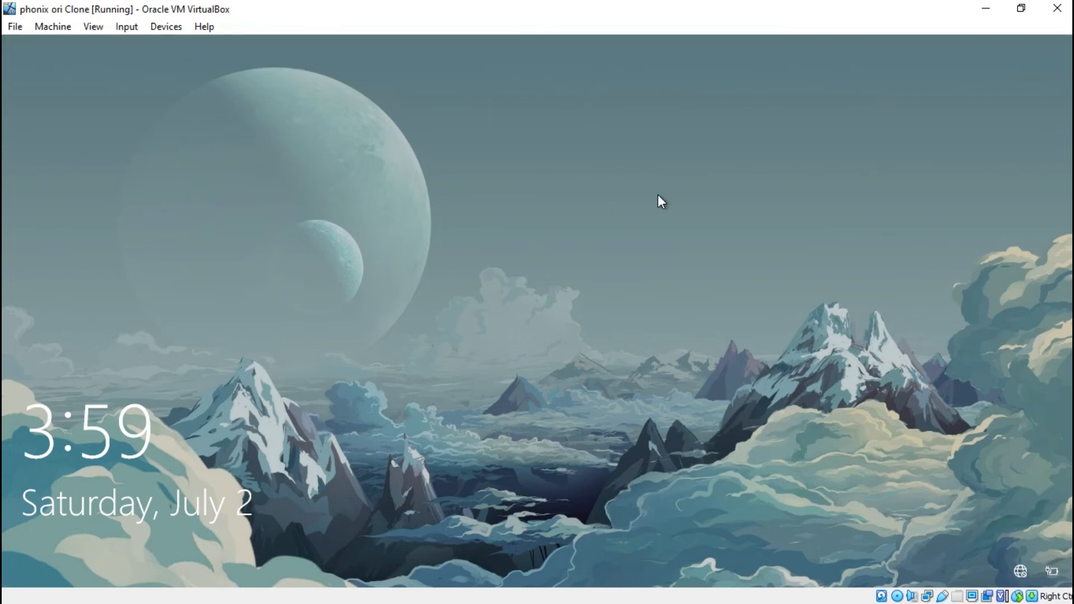
left_click(658, 195)
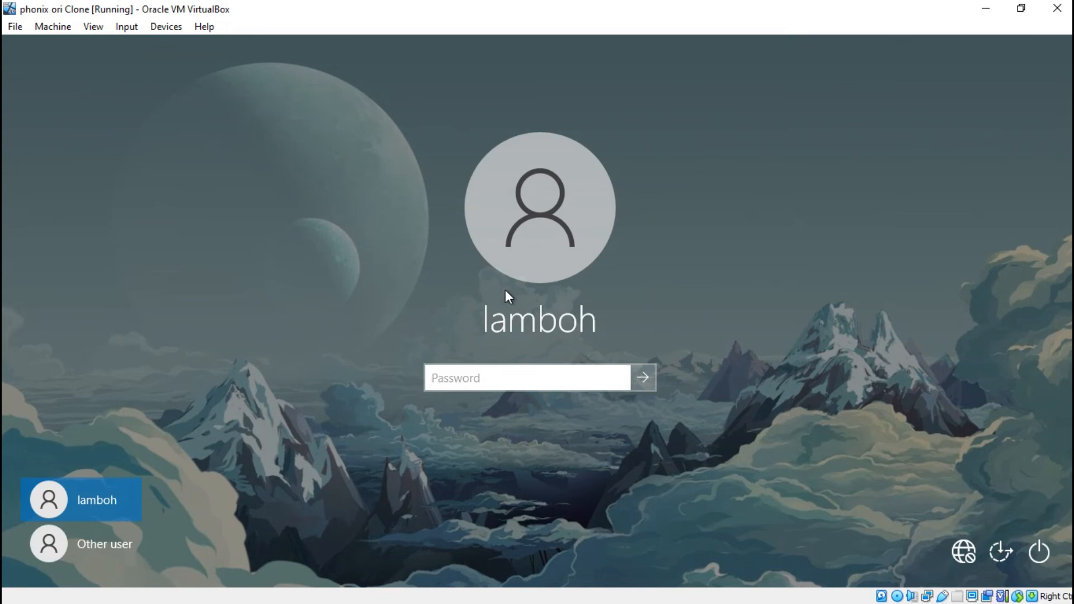
left_click(118, 546)
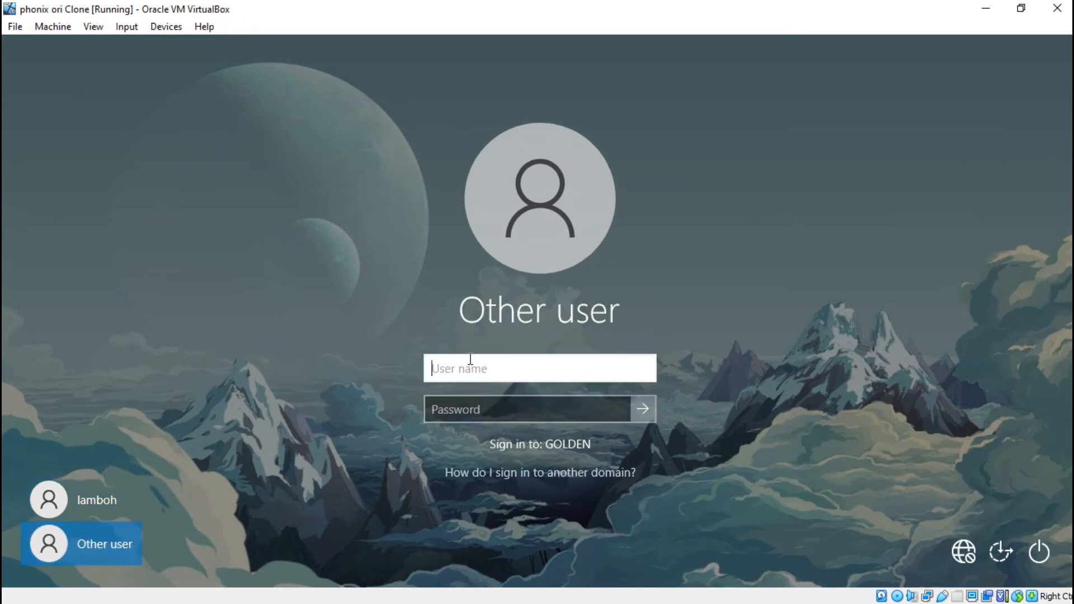
Sign in to the GOLDEN domain with the domain user name and account password, and close the StartIsBack welcome window
type("ayang")
key("Tab")
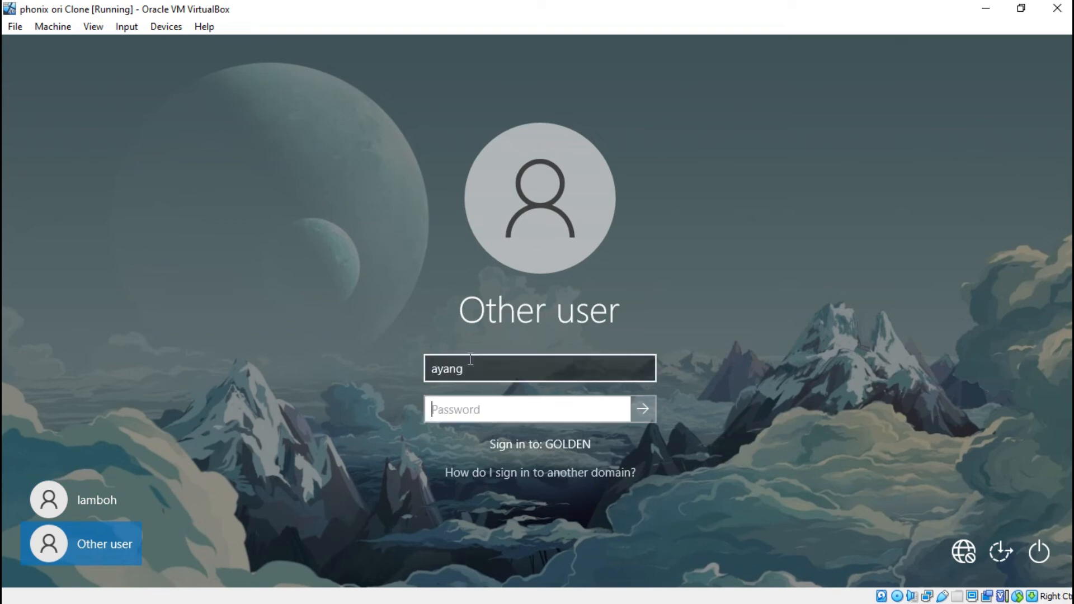
type("********")
left_click(643, 407)
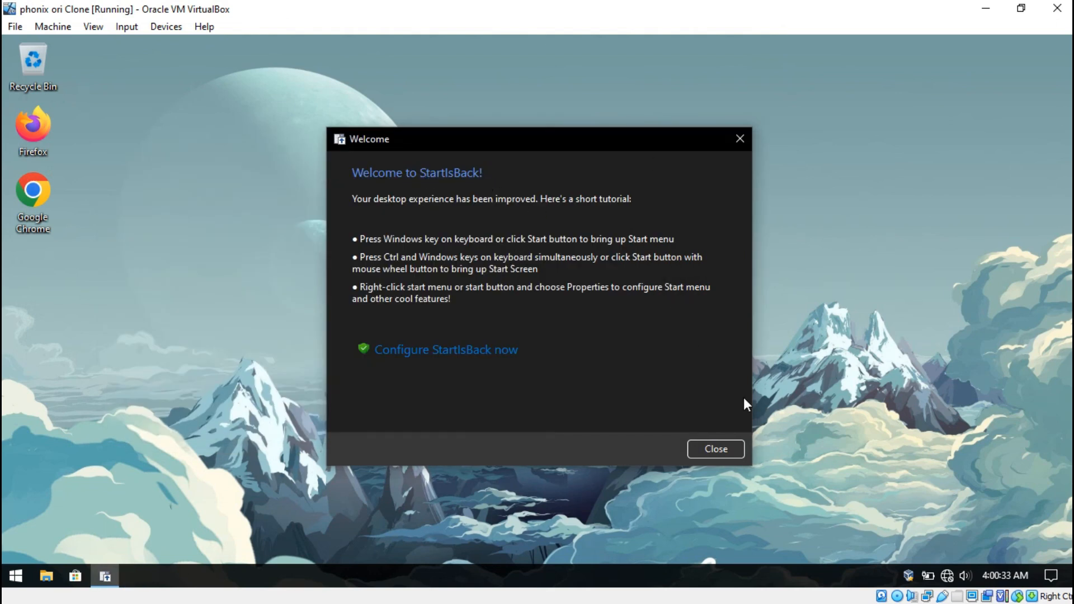
left_click(722, 448)
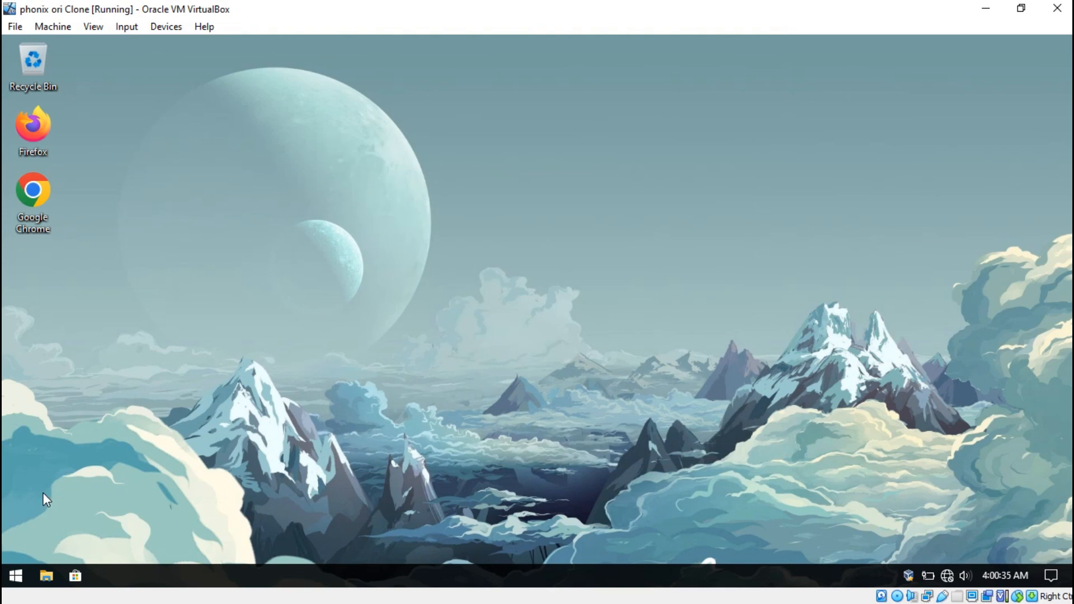